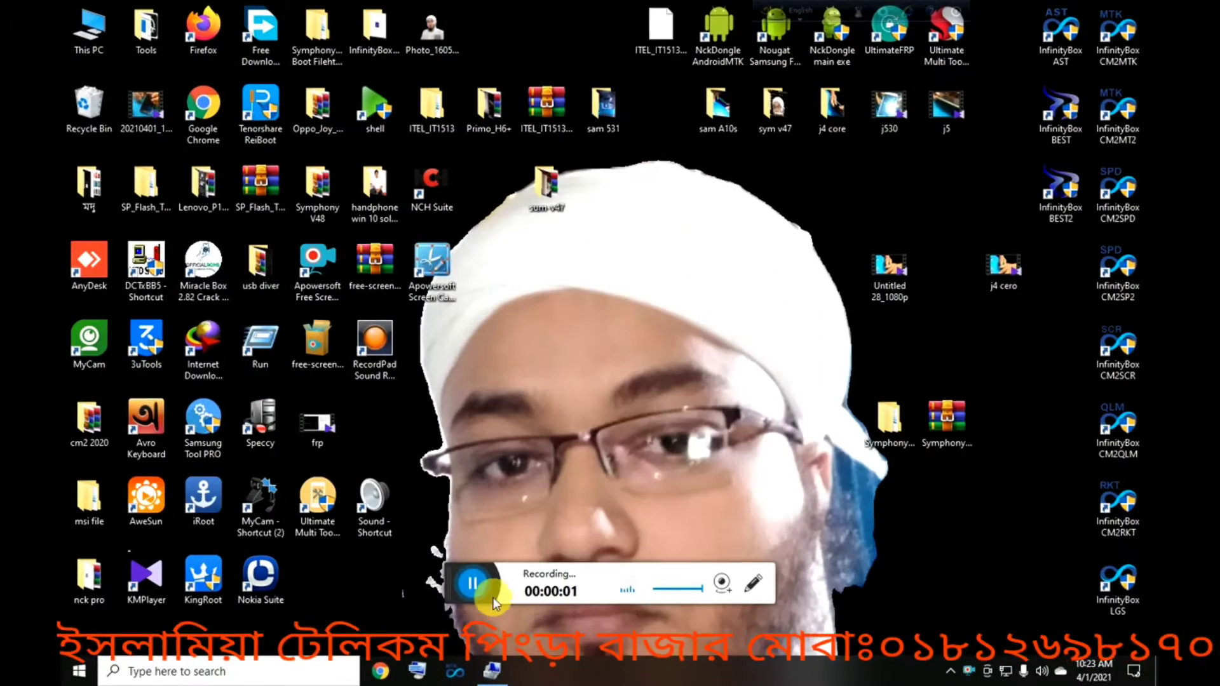
Launch Samsung Tool PRO from the desktop with administrator rights.
drag(454, 586, 487, 681)
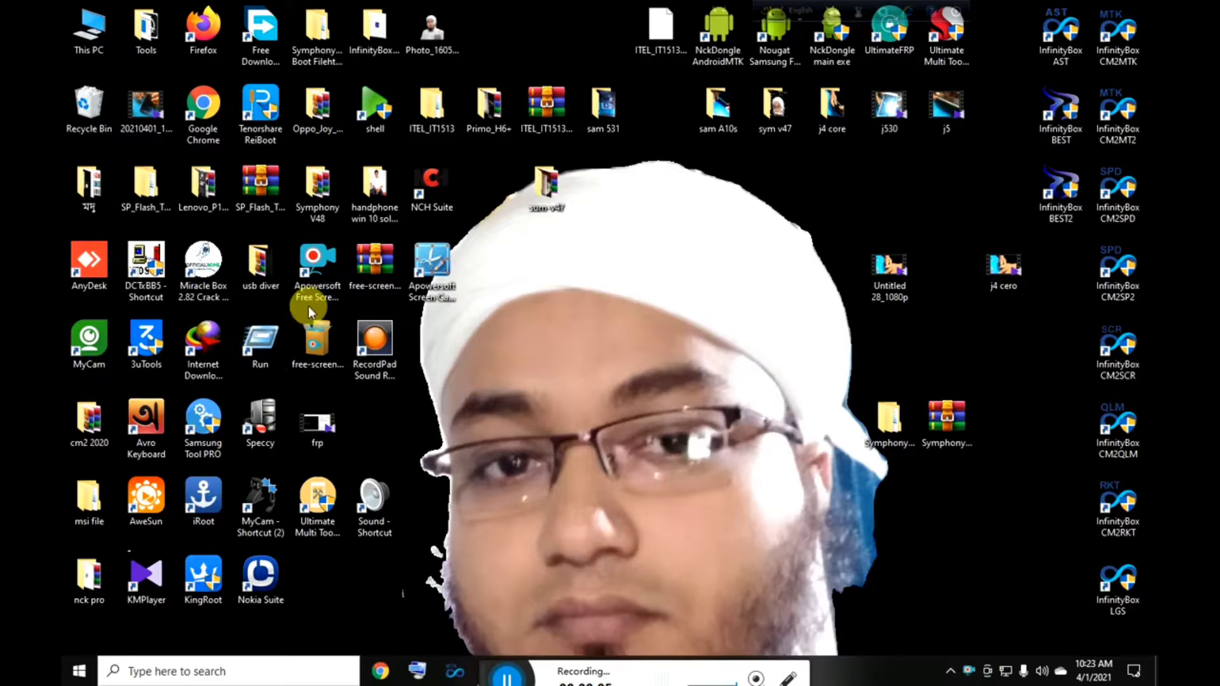
right_click(204, 434)
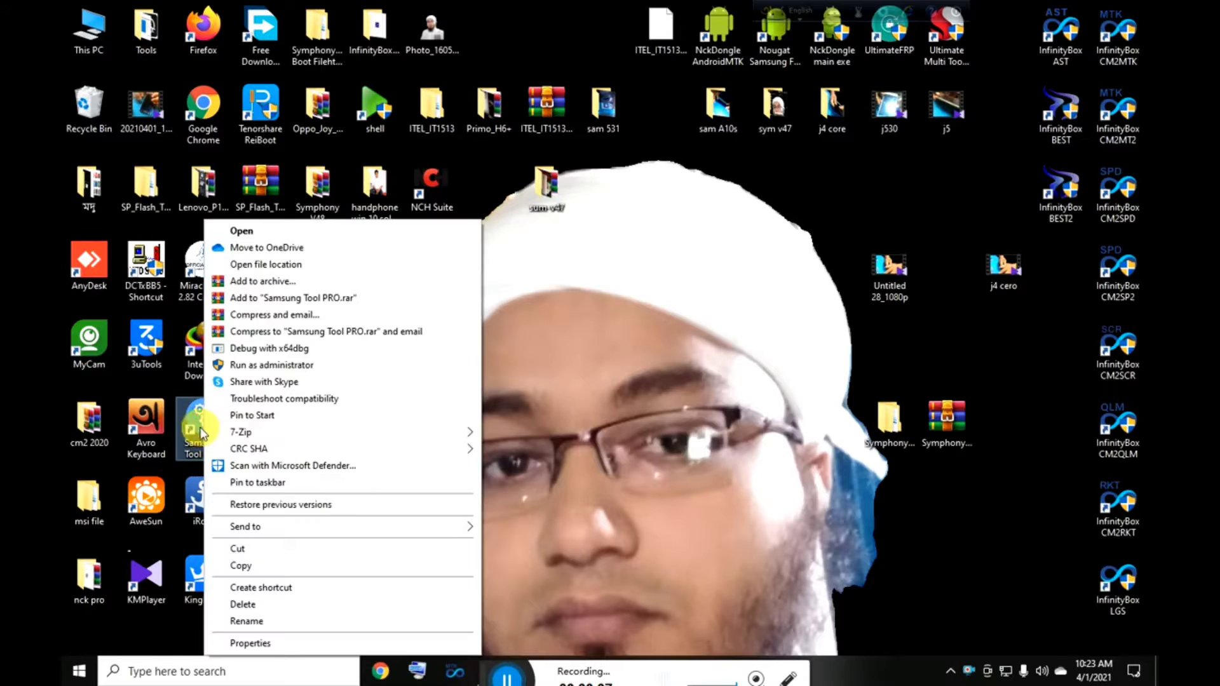
click(265, 366)
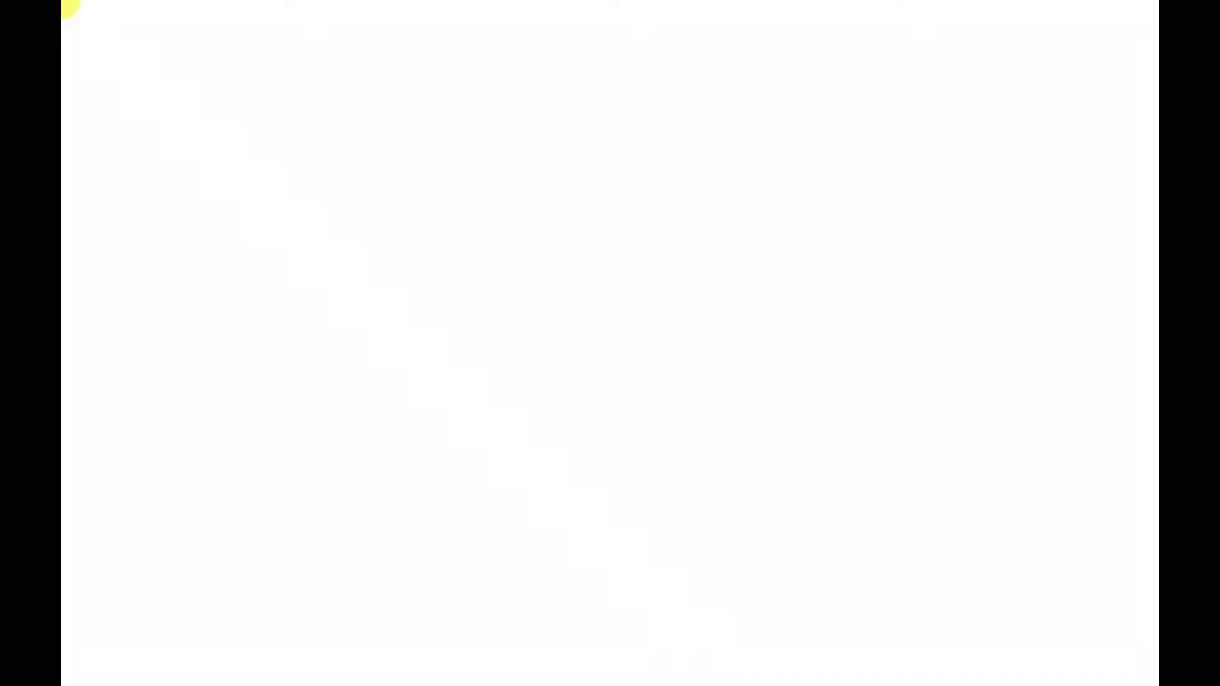
click(536, 431)
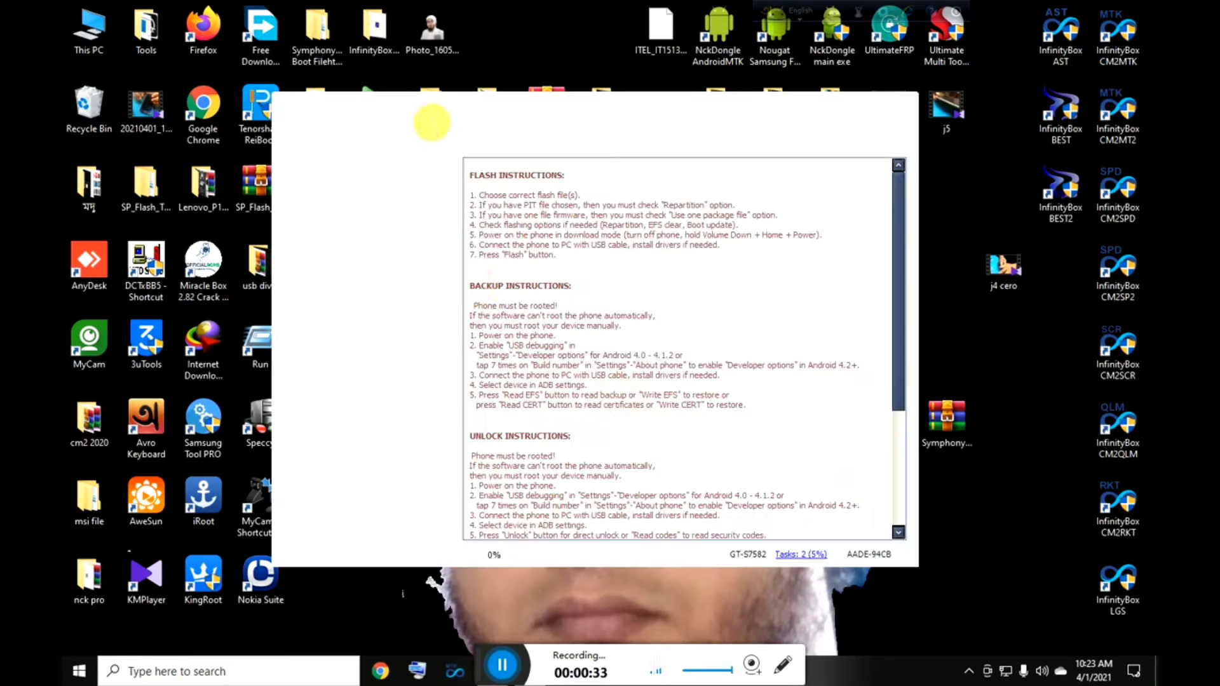
Search the phone model list for j500 with the on-screen keyboard and select model J500F.
click(419, 671)
drag(588, 486, 453, 512)
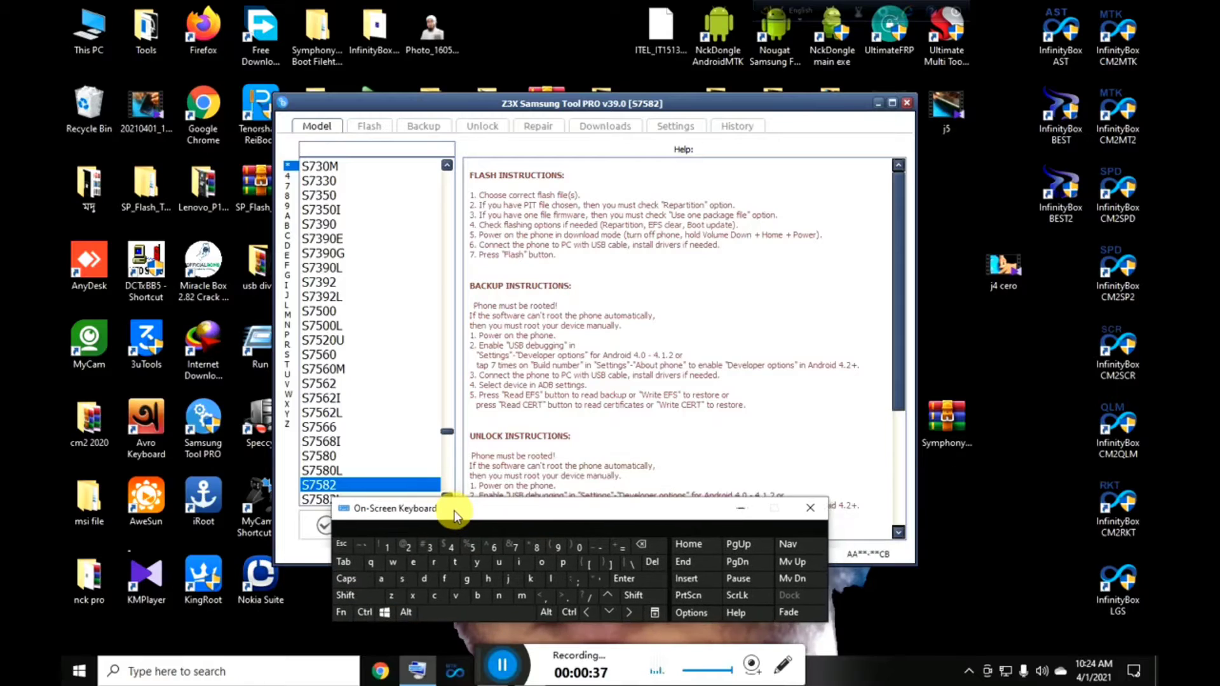
click(362, 156)
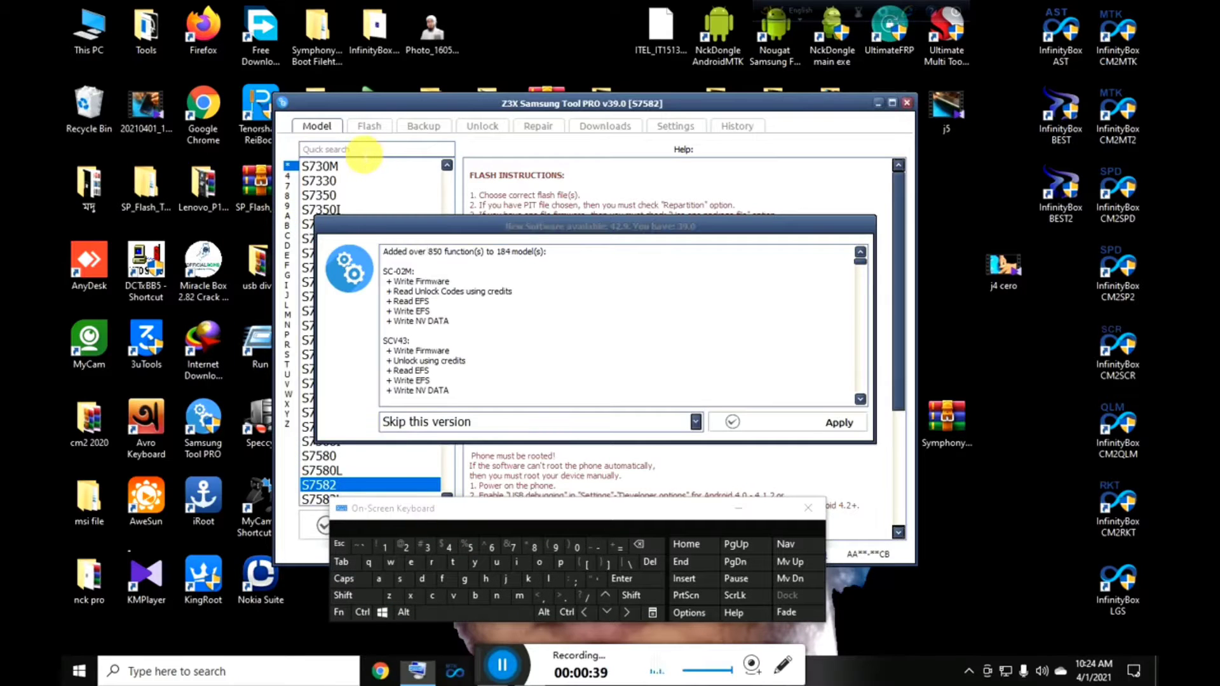
click(505, 580)
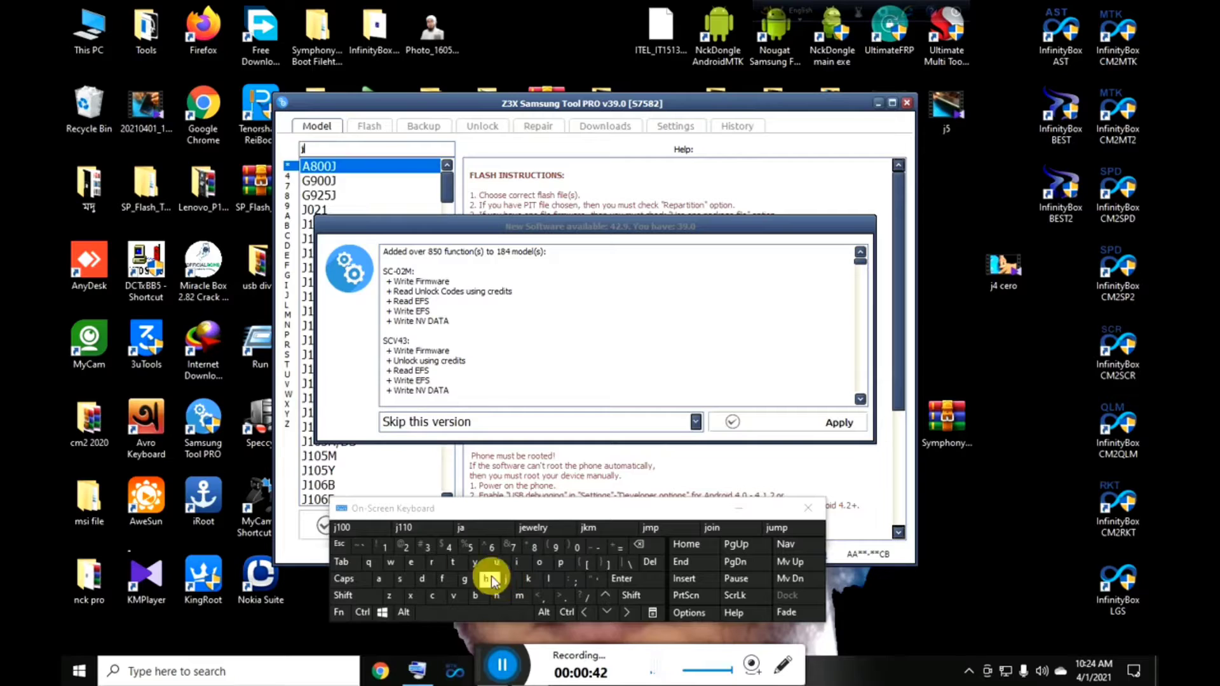
click(580, 547)
click(579, 545)
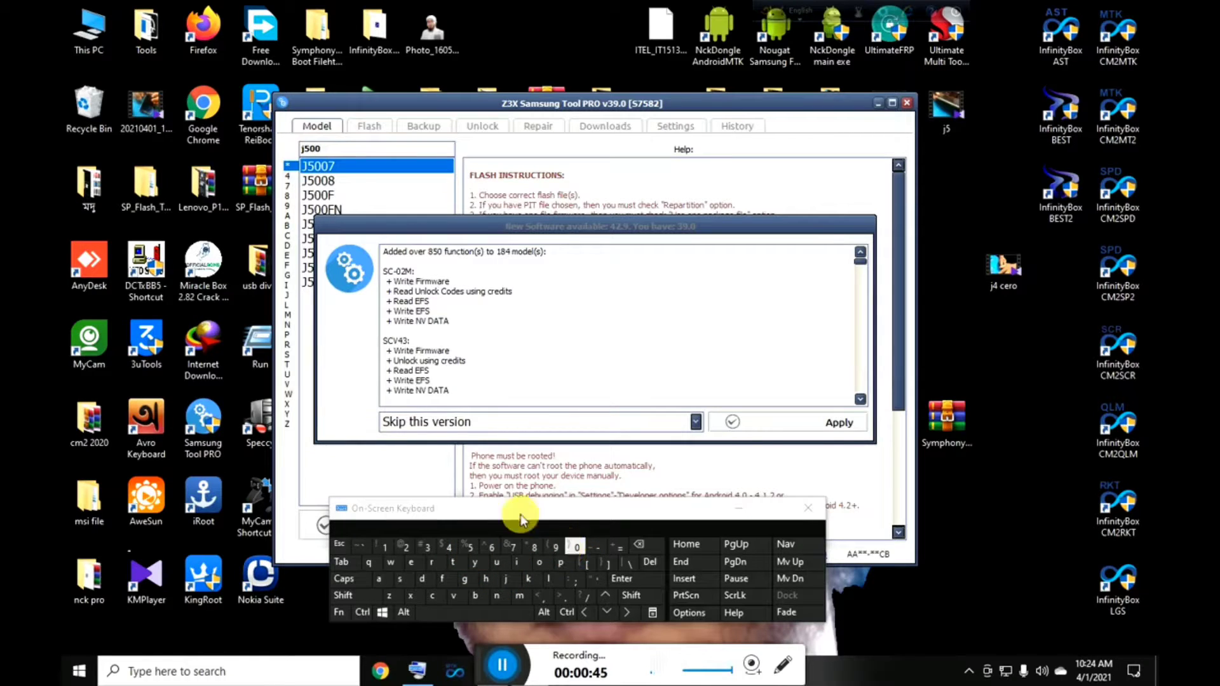
click(318, 195)
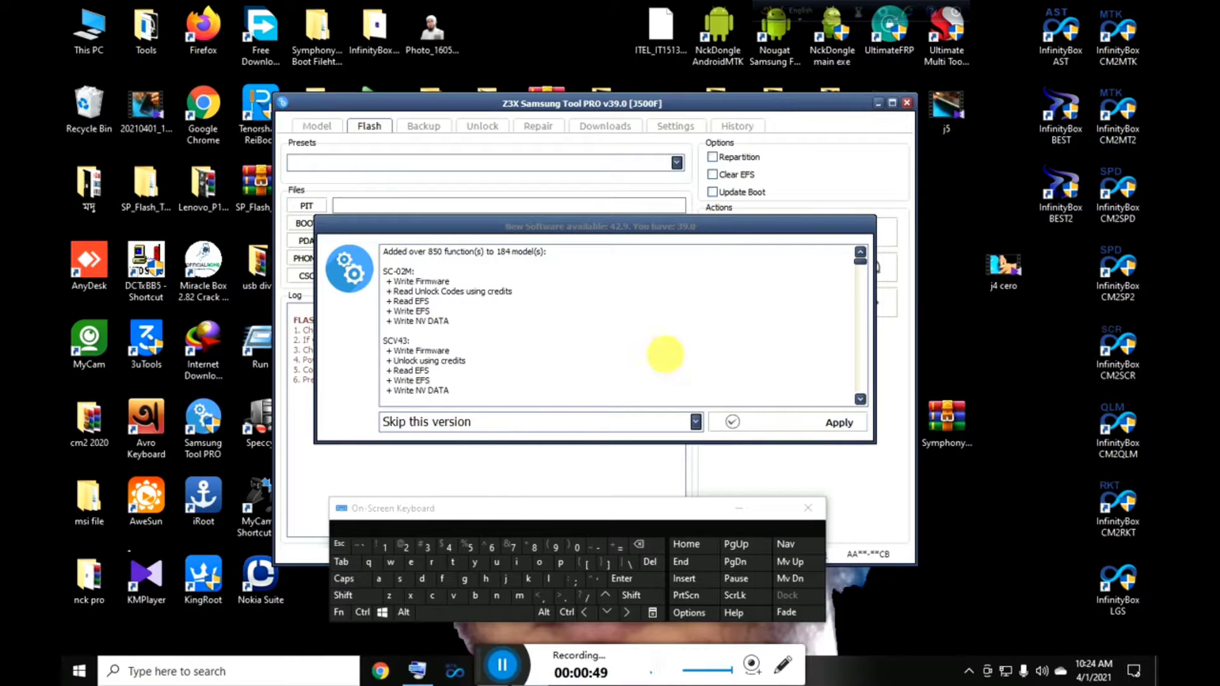
Skip the offered software version and load the J500F model again, putting the on-screen keyboard away.
click(733, 422)
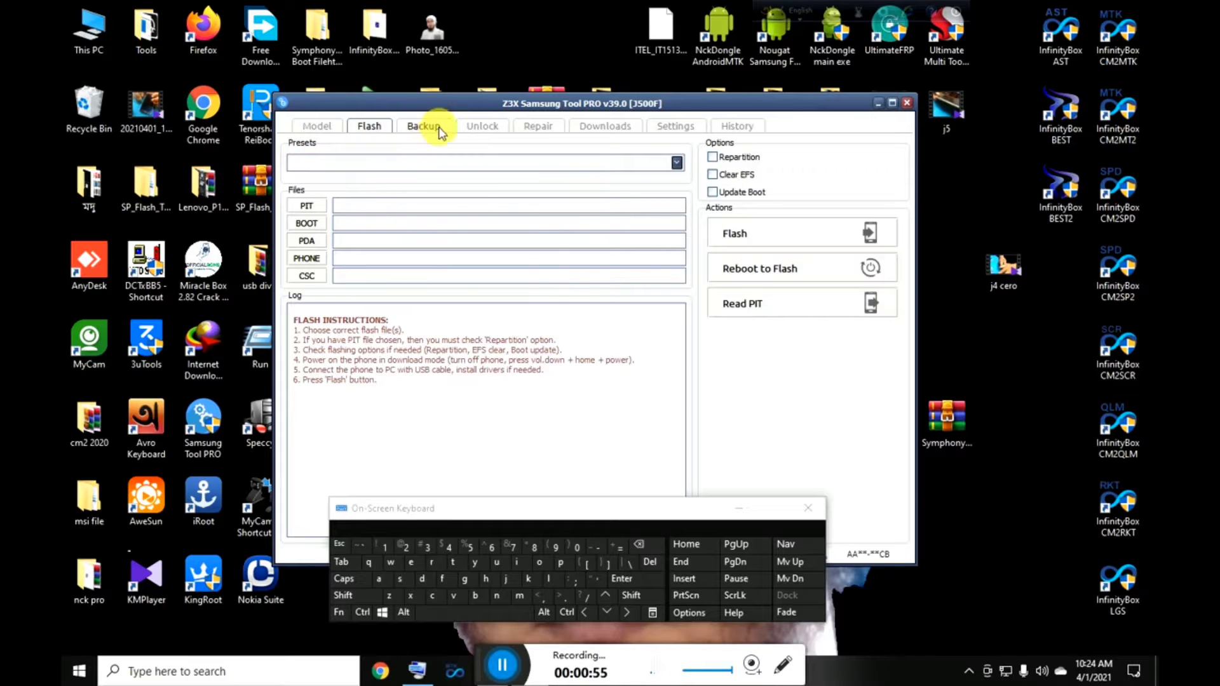
click(317, 126)
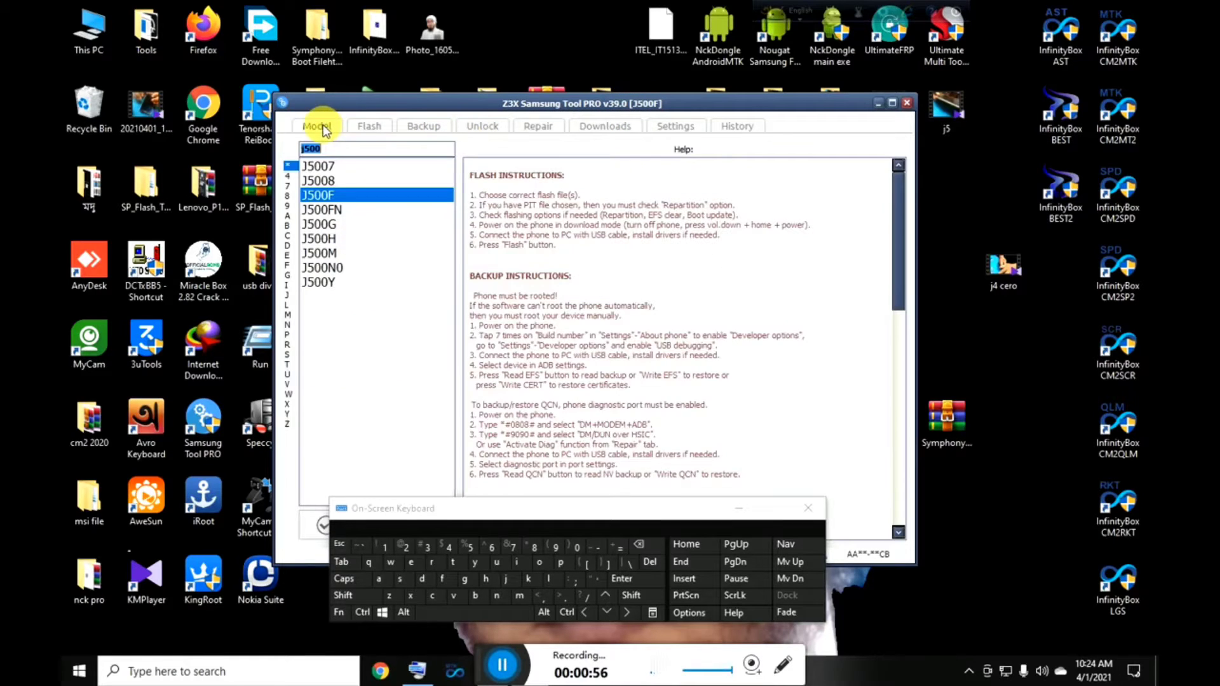
double_click(327, 195)
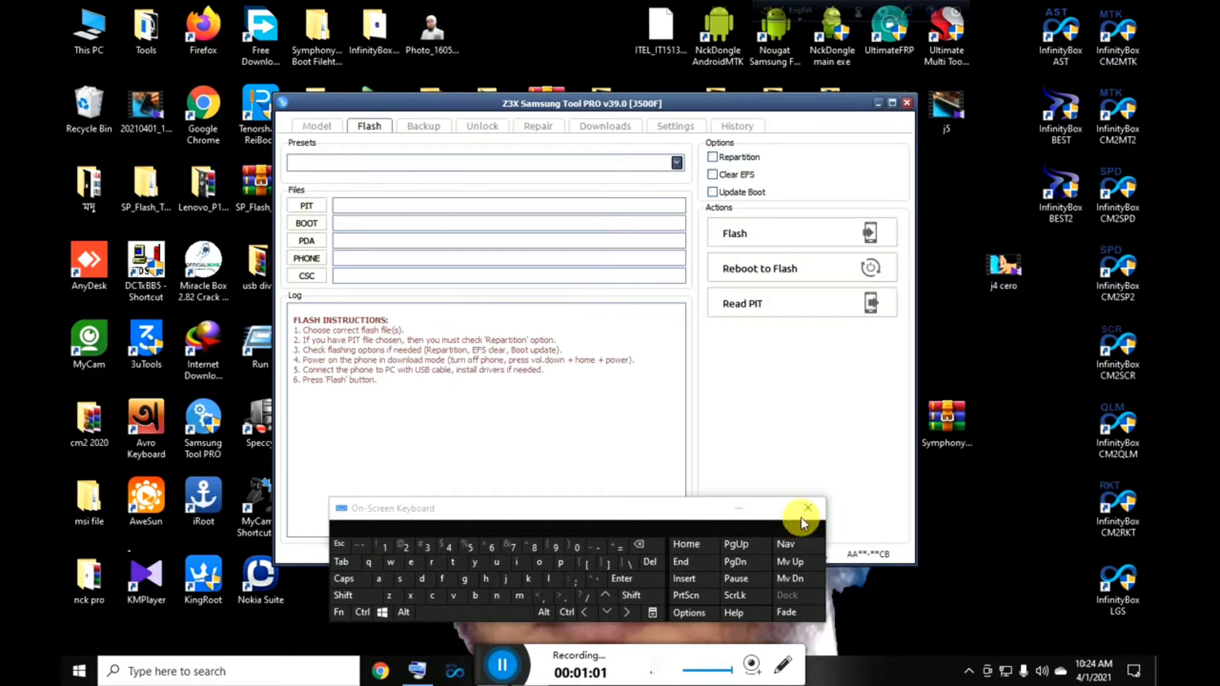
click(738, 510)
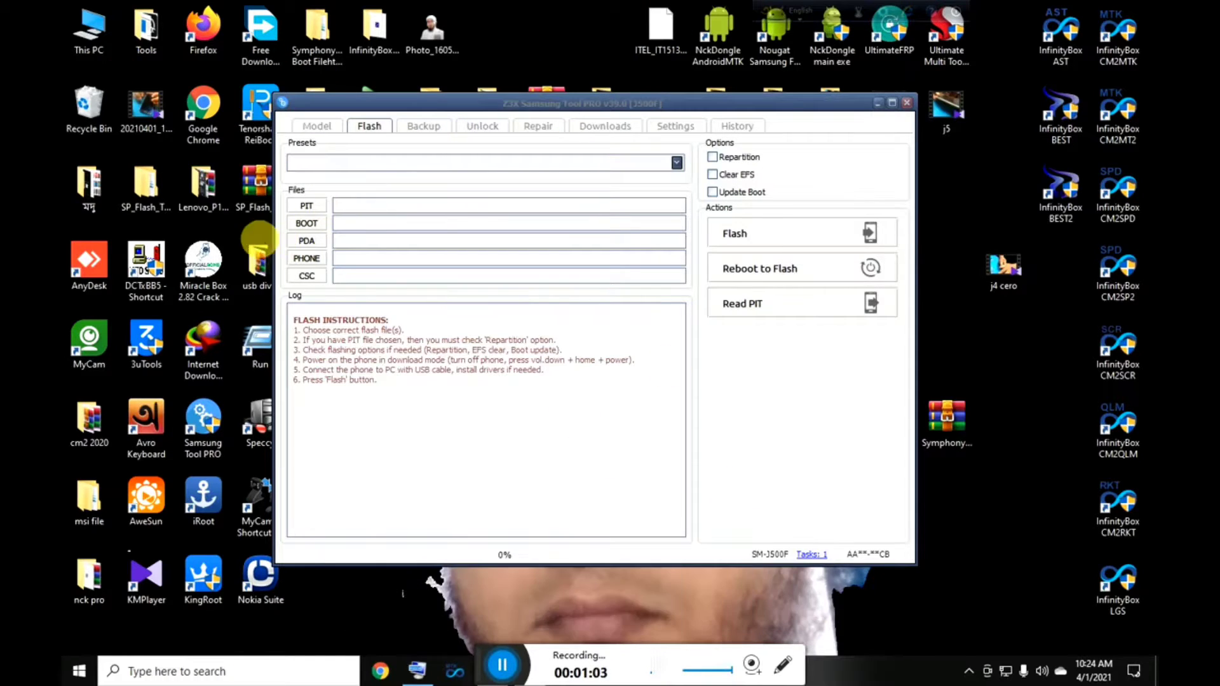
click(308, 227)
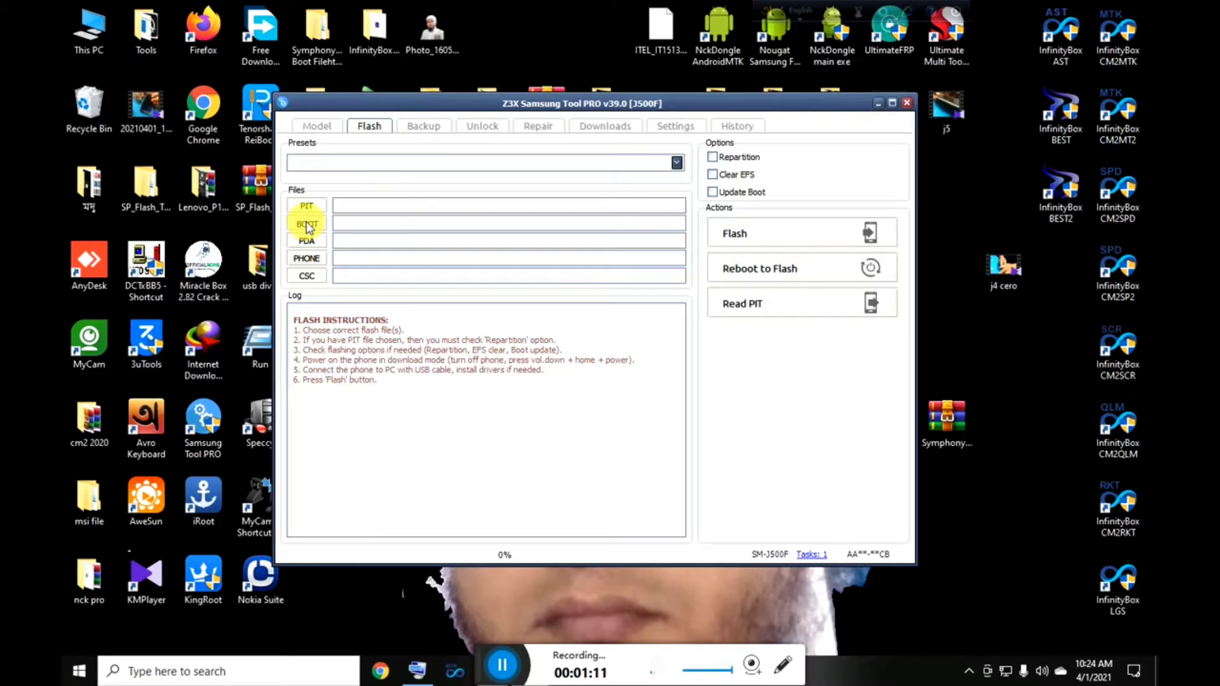
click(307, 226)
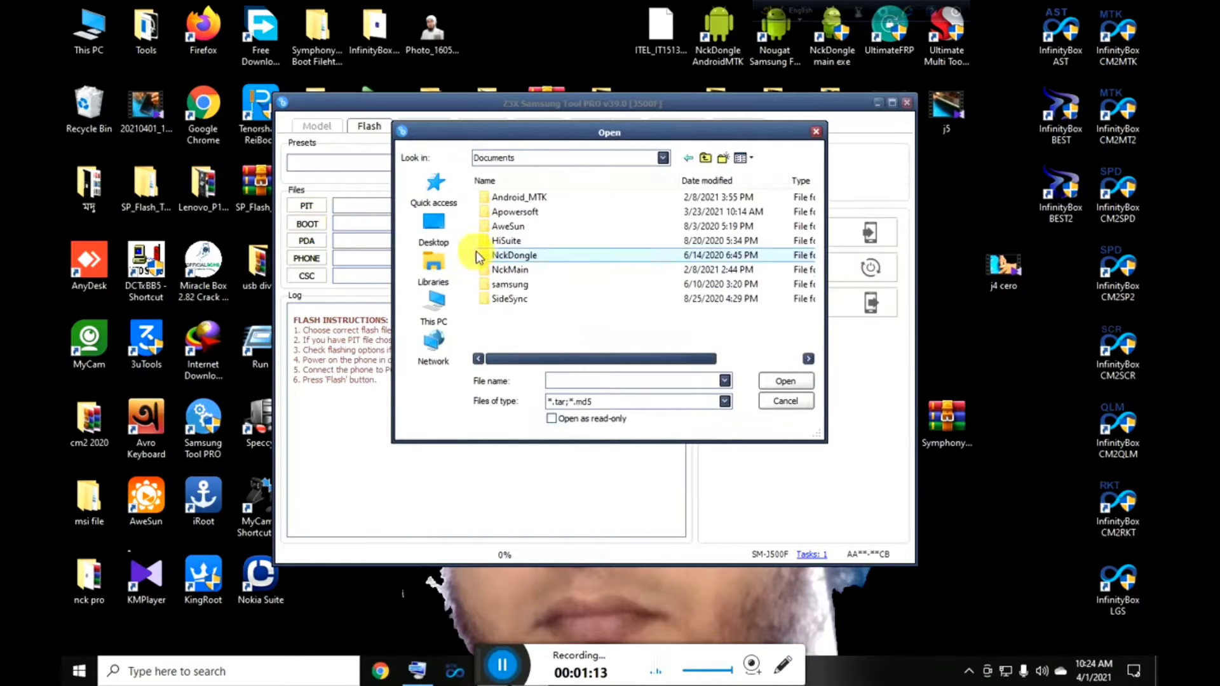
click(451, 238)
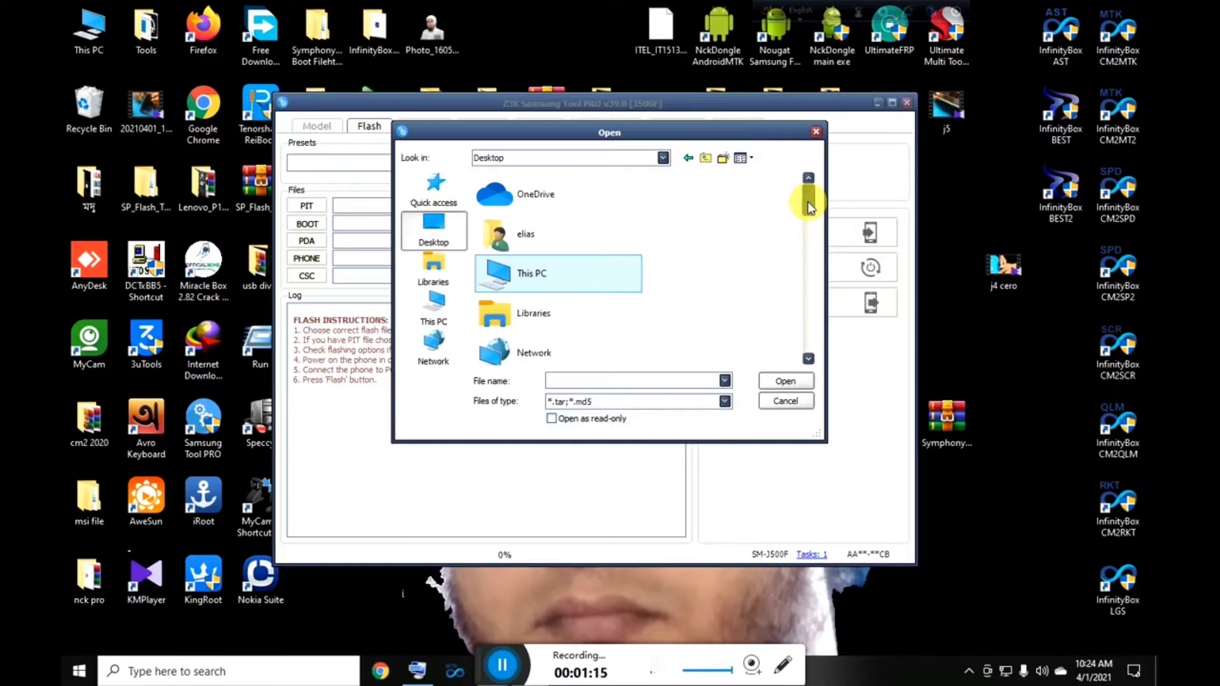
scroll(809, 210, down, 1)
scroll(809, 204, up, 1)
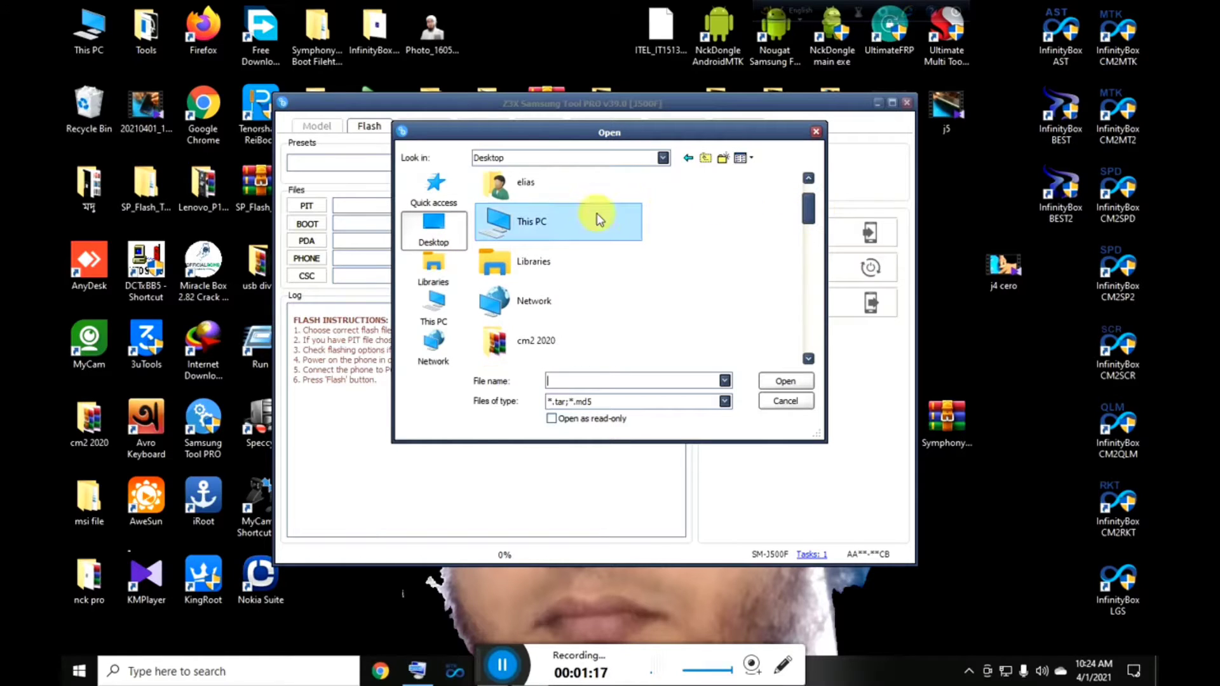
double_click(535, 234)
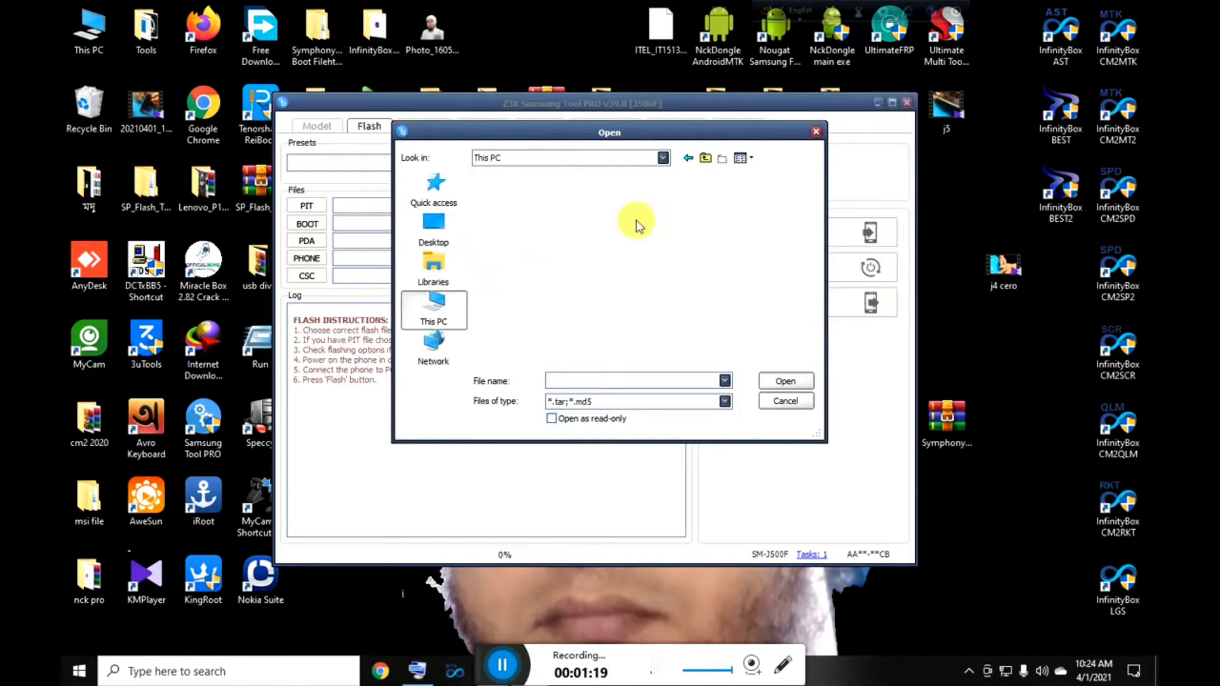
drag(813, 230, 816, 337)
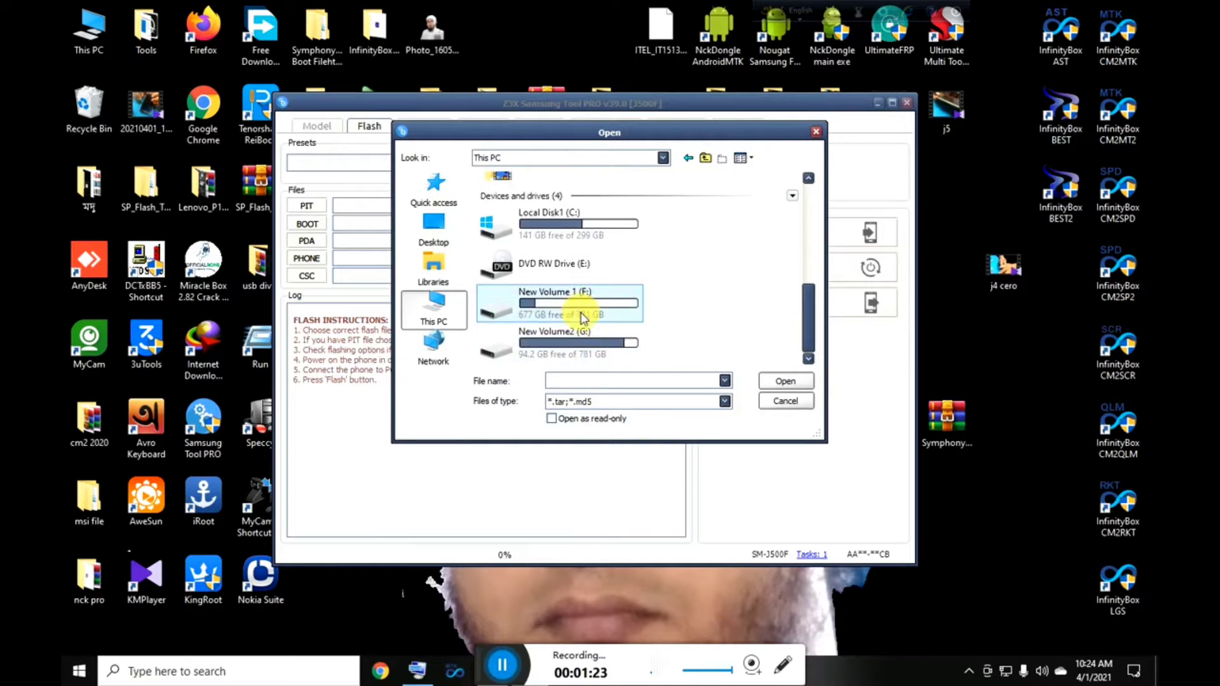
double_click(605, 341)
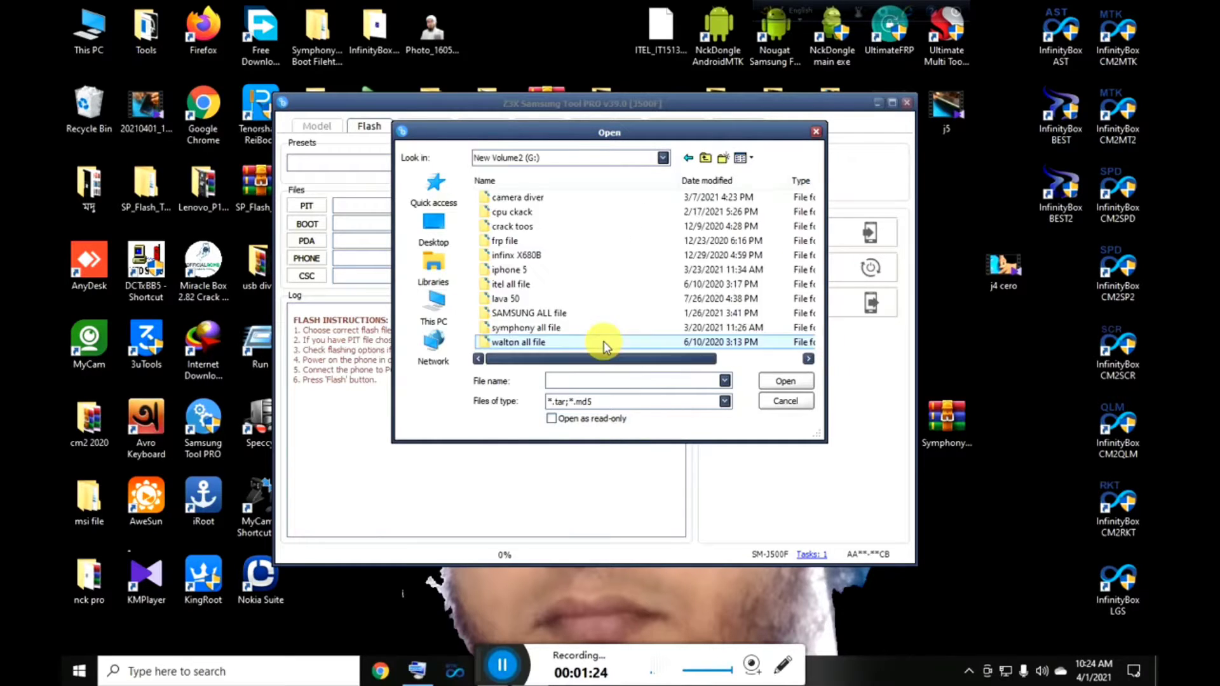
double_click(585, 313)
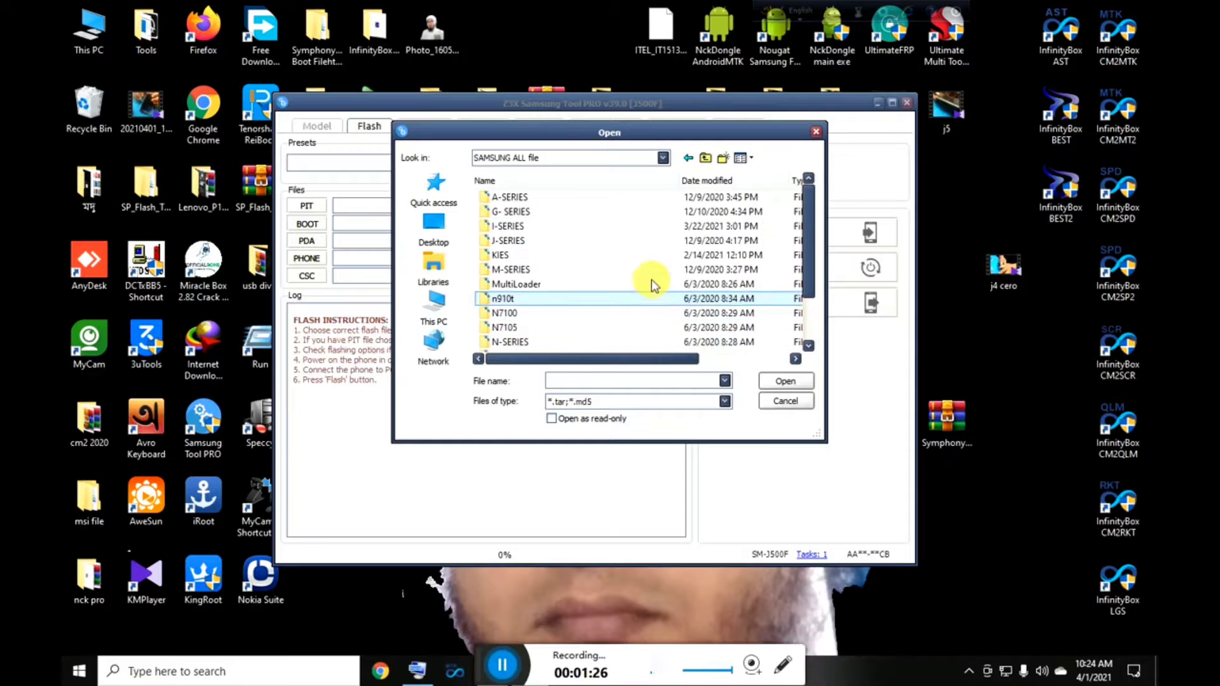
double_click(559, 241)
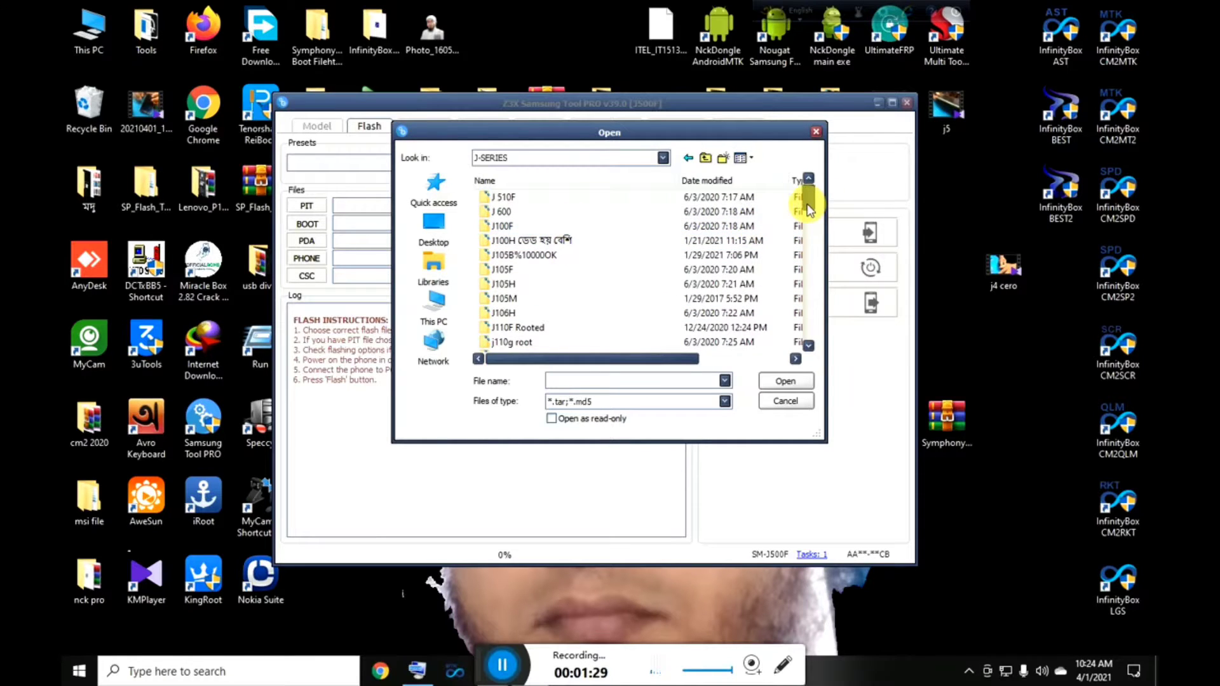
drag(810, 210, 825, 272)
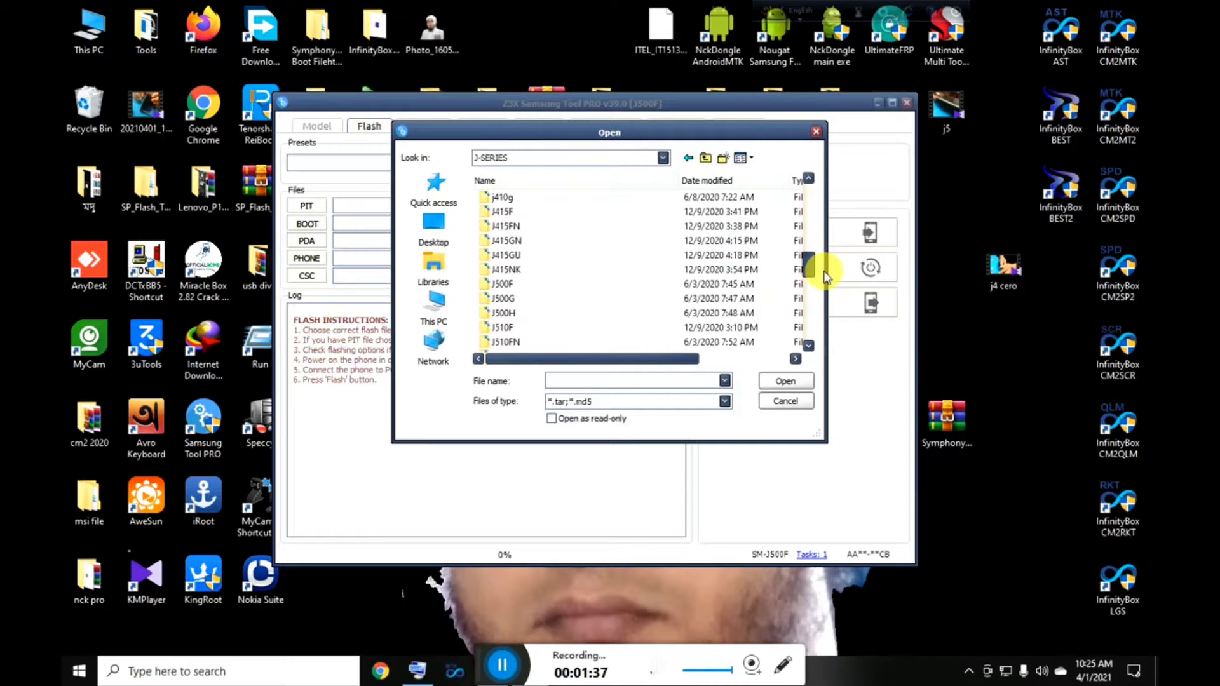
double_click(545, 286)
double_click(501, 197)
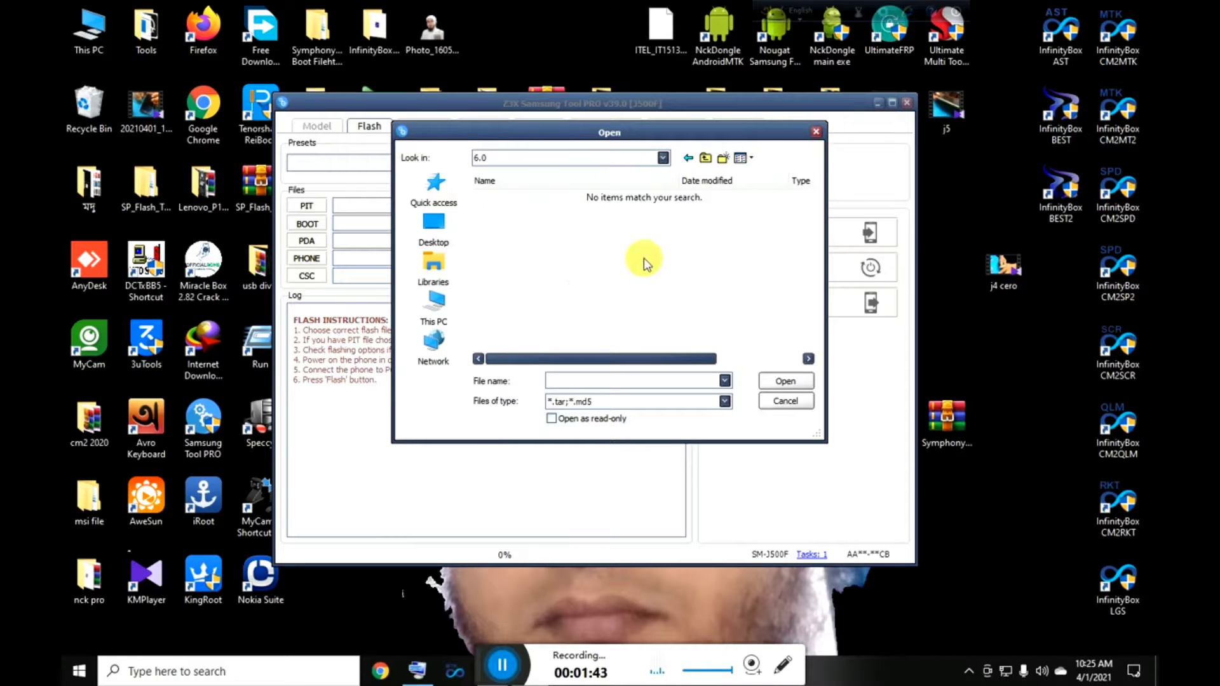
click(817, 136)
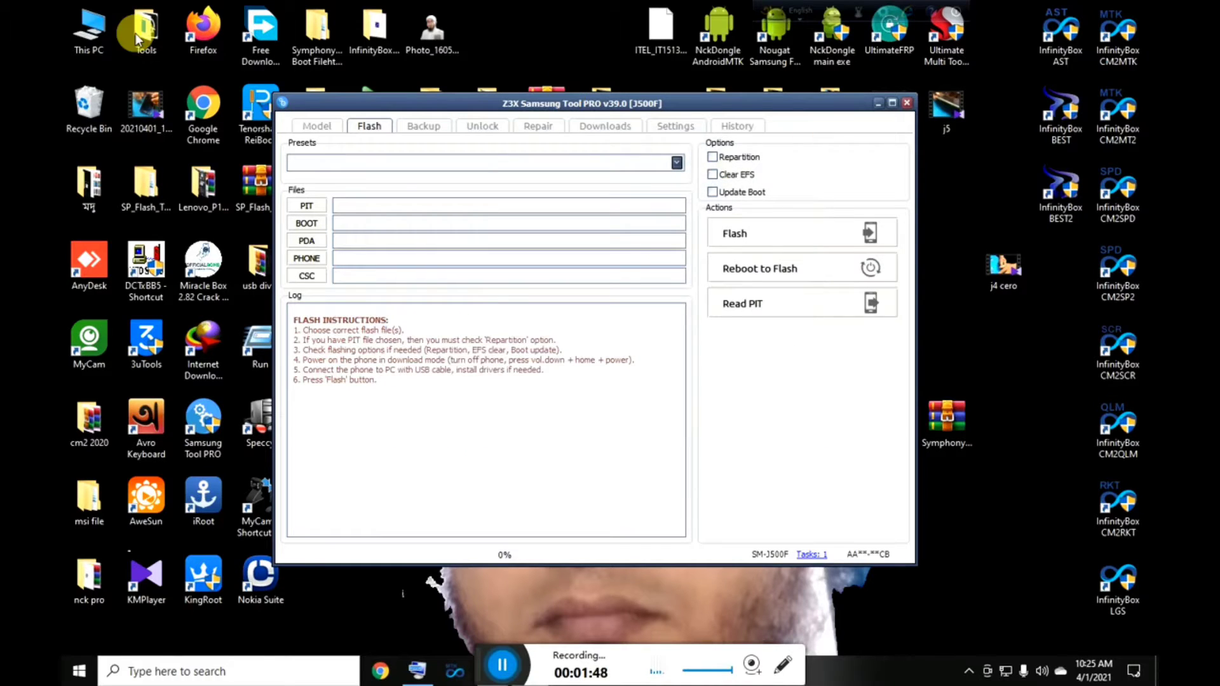
Open the folder SAMSUNG ALL file\J-SERIES\J500F\6.0 on the New Volume2 (G:) drive in File Explorer.
double_click(89, 32)
double_click(876, 280)
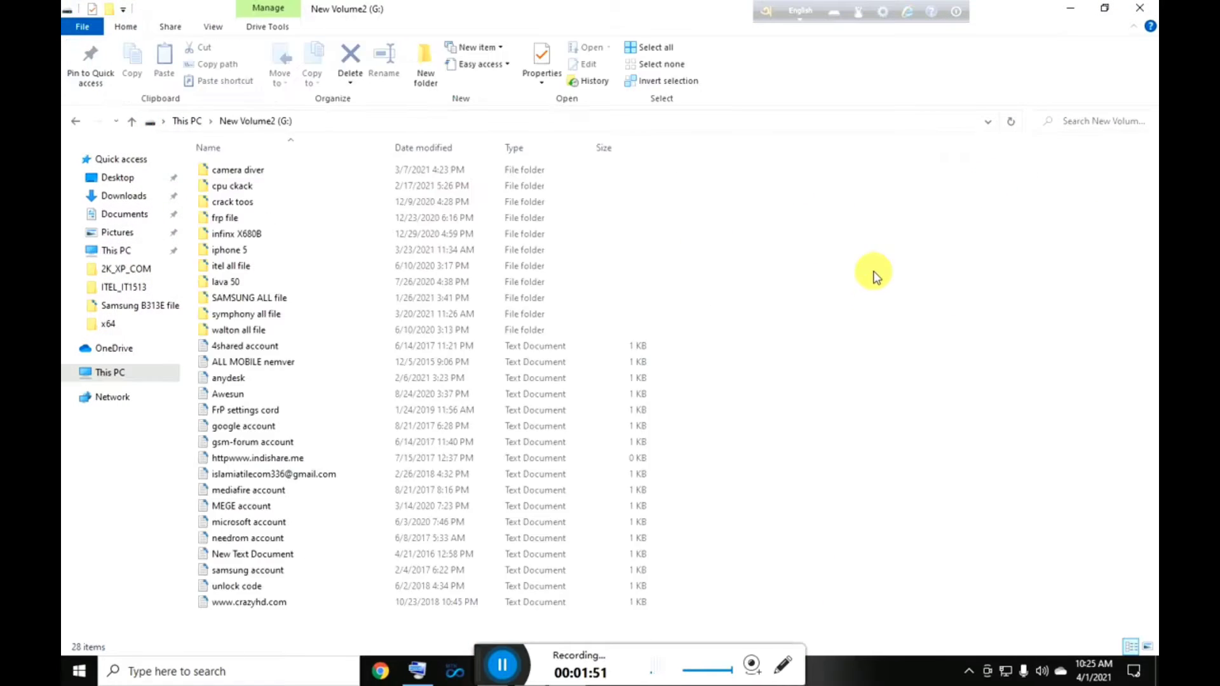
click(252, 303)
double_click(252, 303)
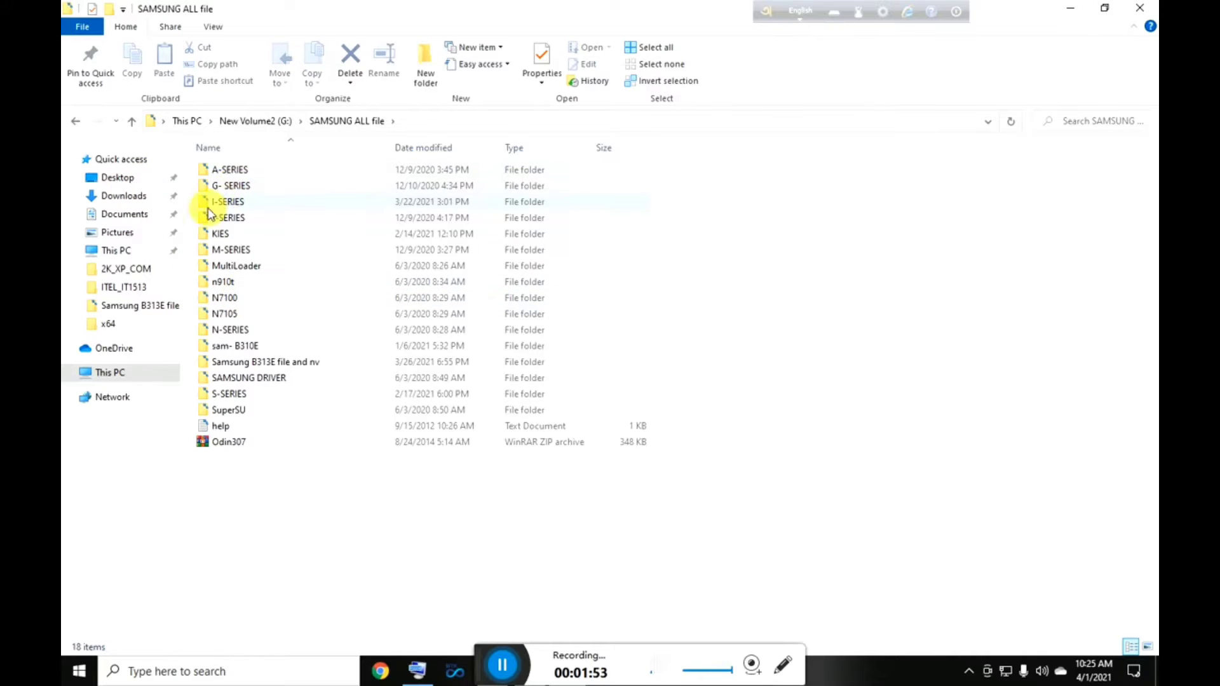
click(230, 201)
double_click(230, 218)
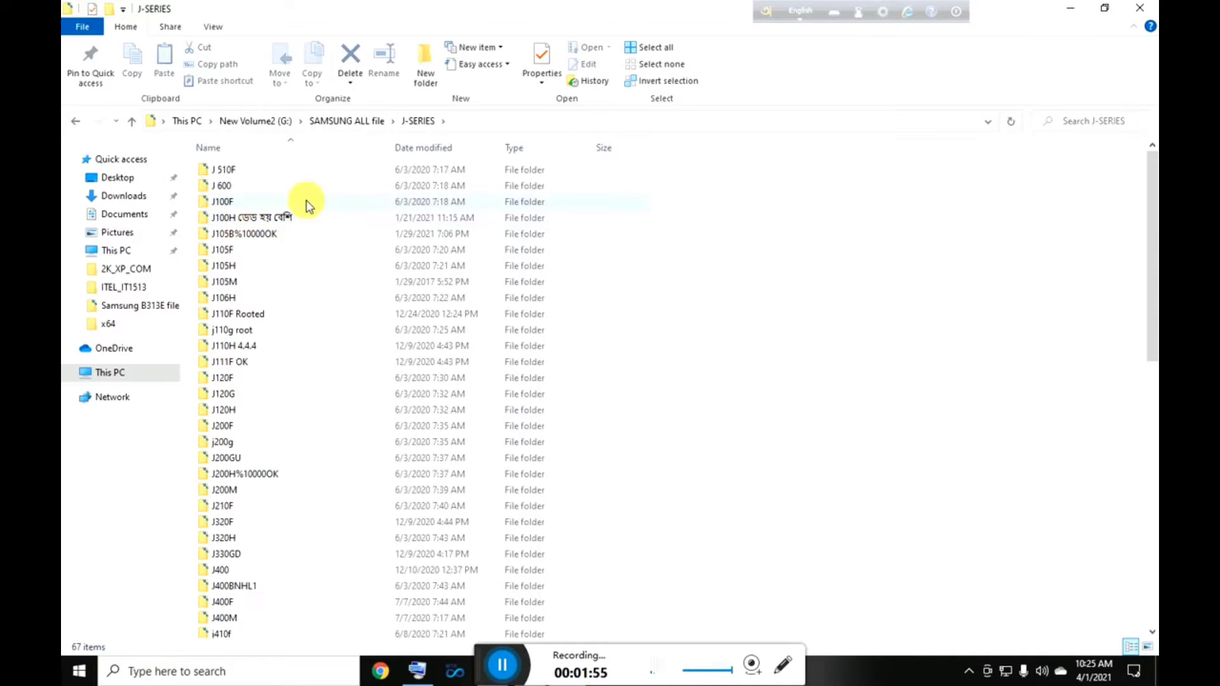
scroll(272, 576, down, 6)
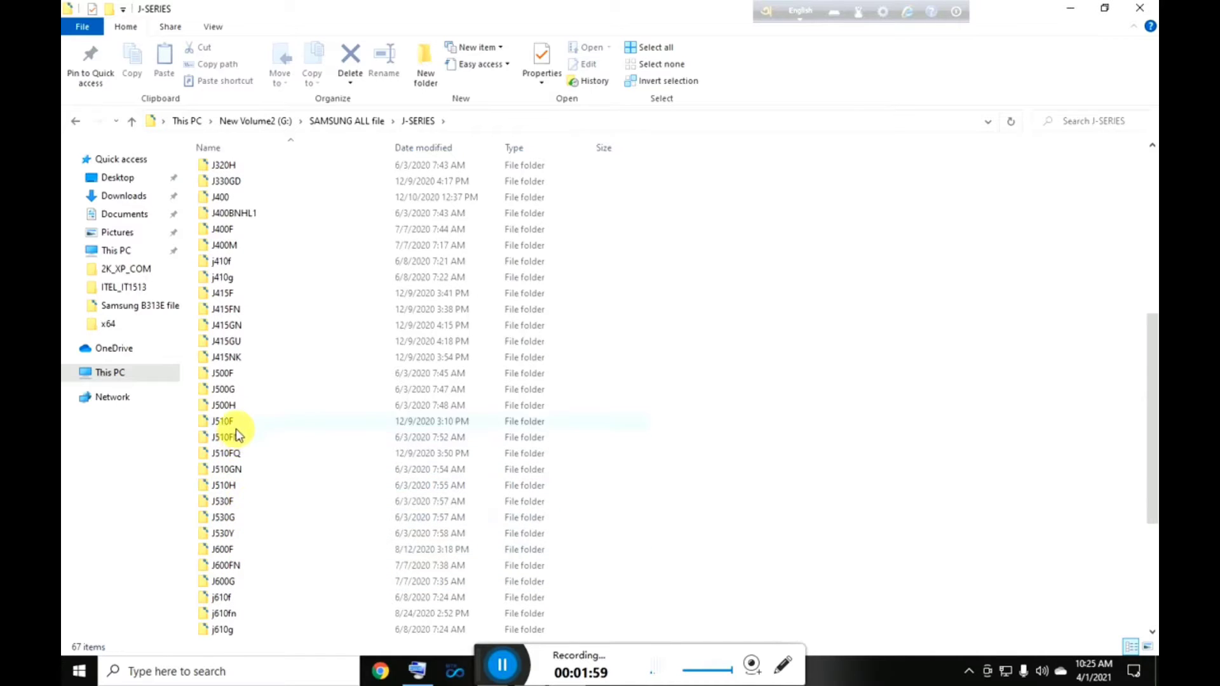
double_click(224, 373)
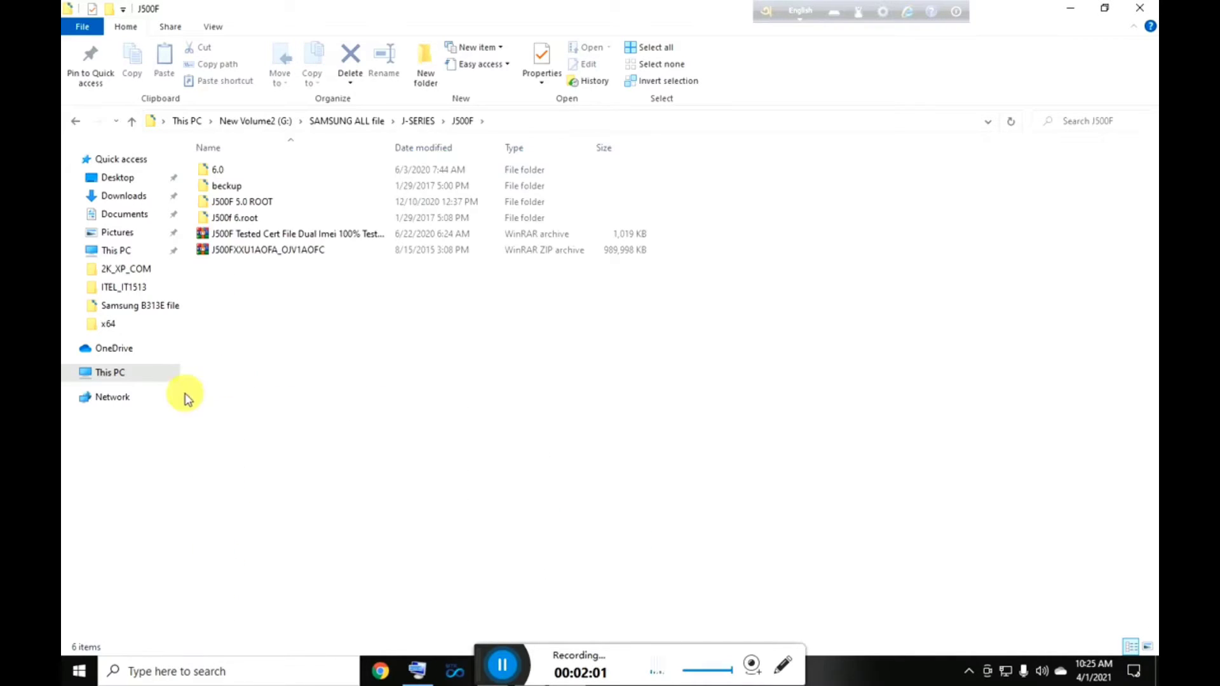
double_click(232, 170)
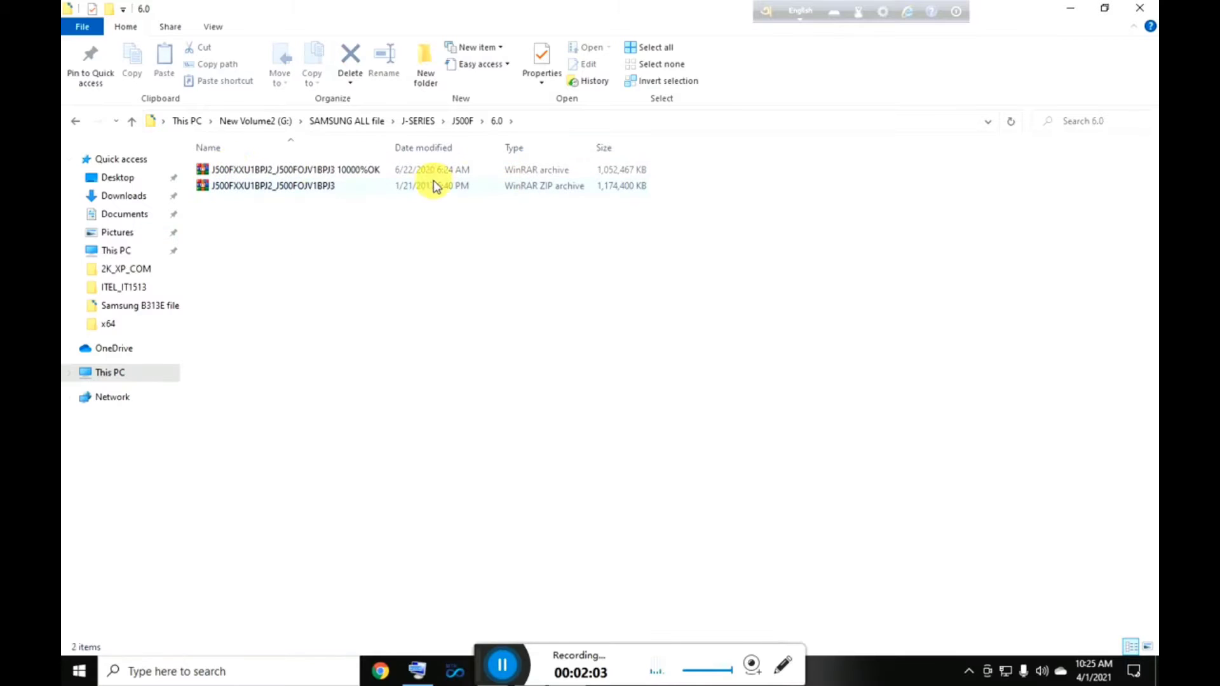
Extract the RAR archive "J500FXXU1BPJ2_J500FOJV1BPJ3 10000%OK" into a folder of the same name inside 6.0, keeping the default extraction options.
click(360, 175)
right_click(359, 175)
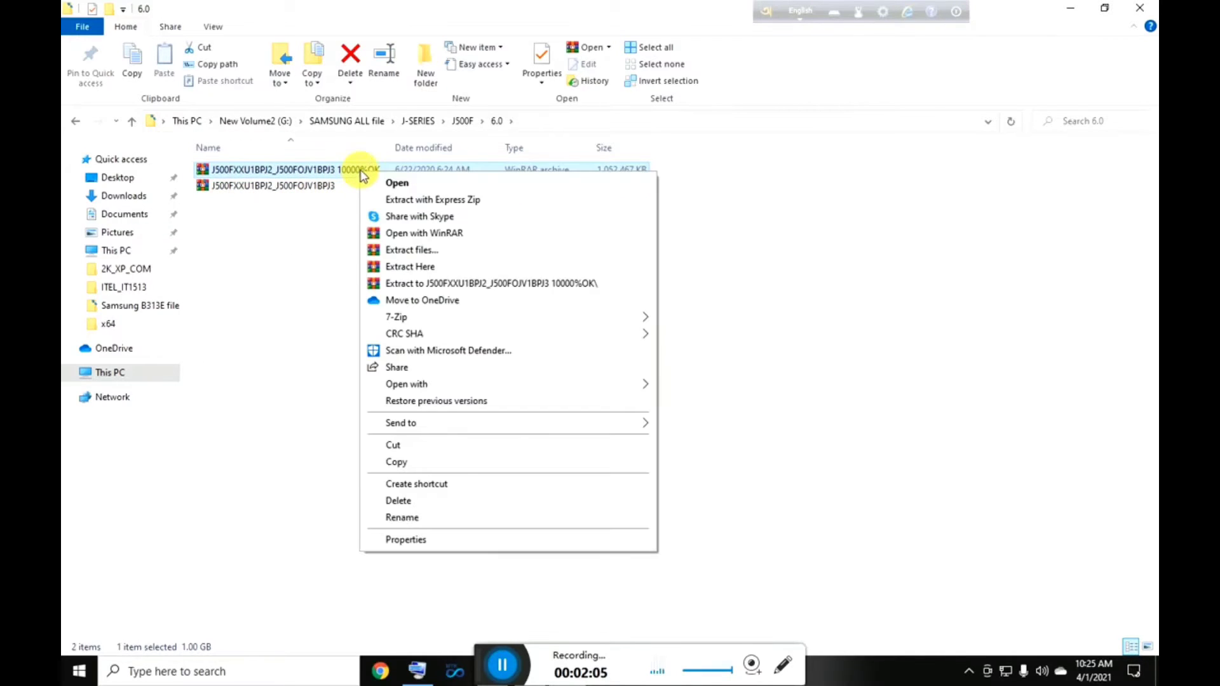
click(420, 250)
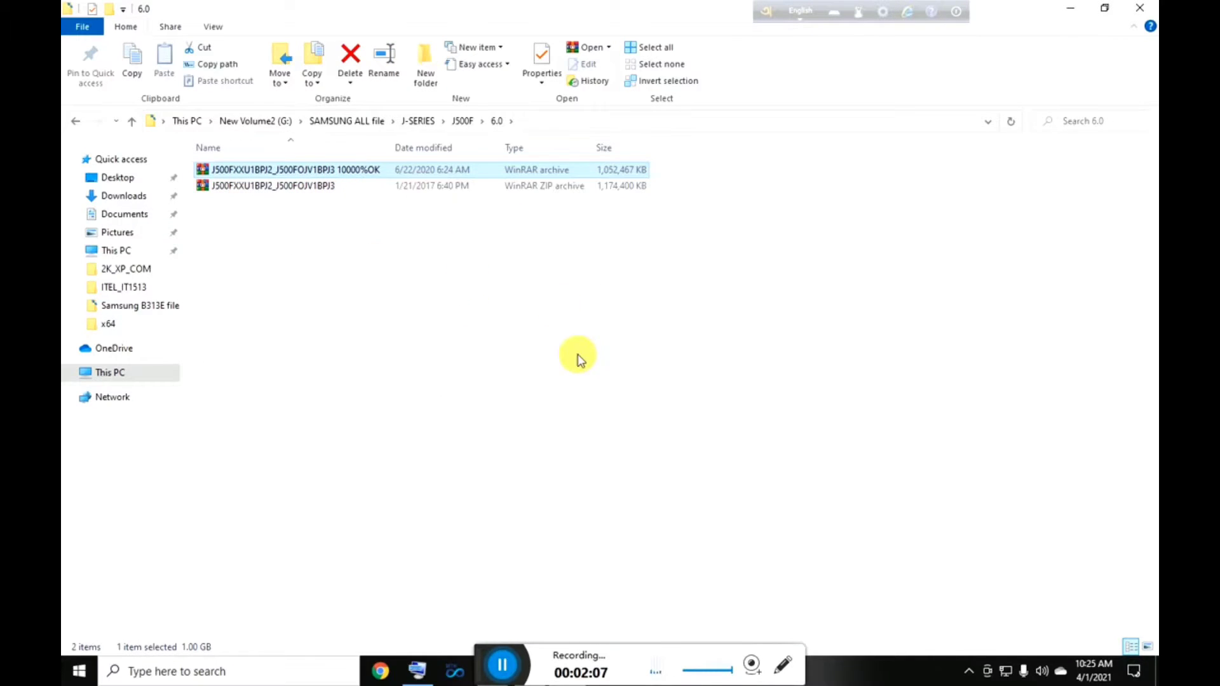
click(654, 491)
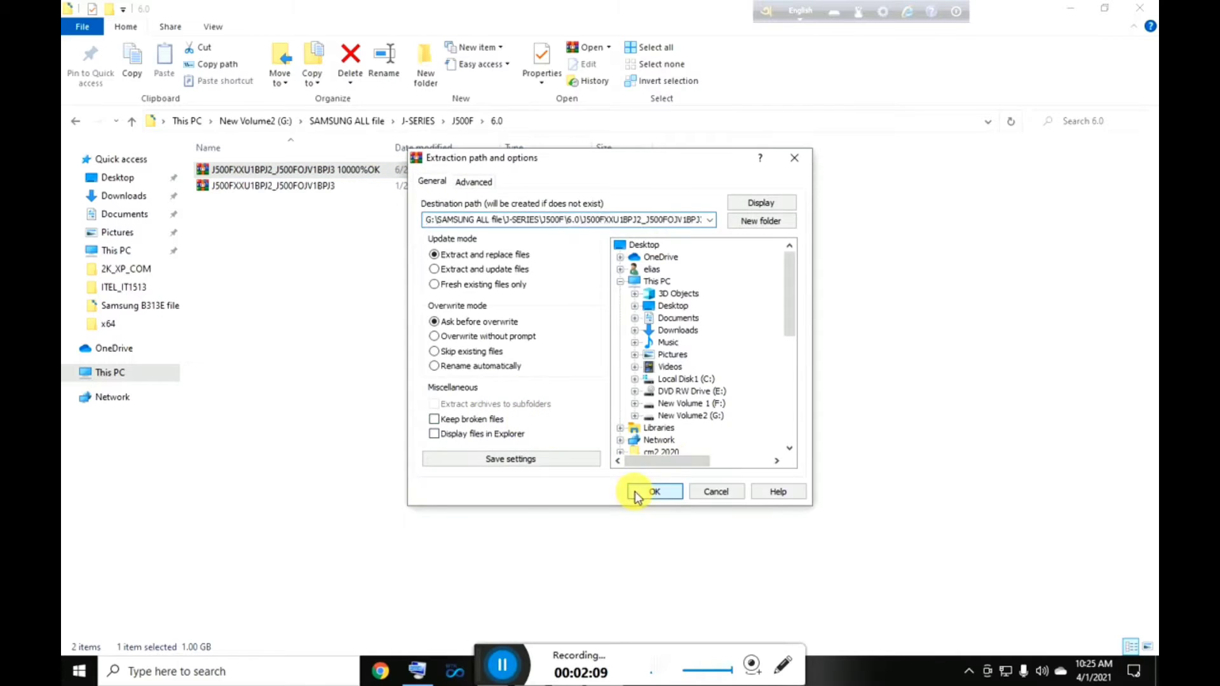
click(486, 663)
drag(486, 662, 603, 626)
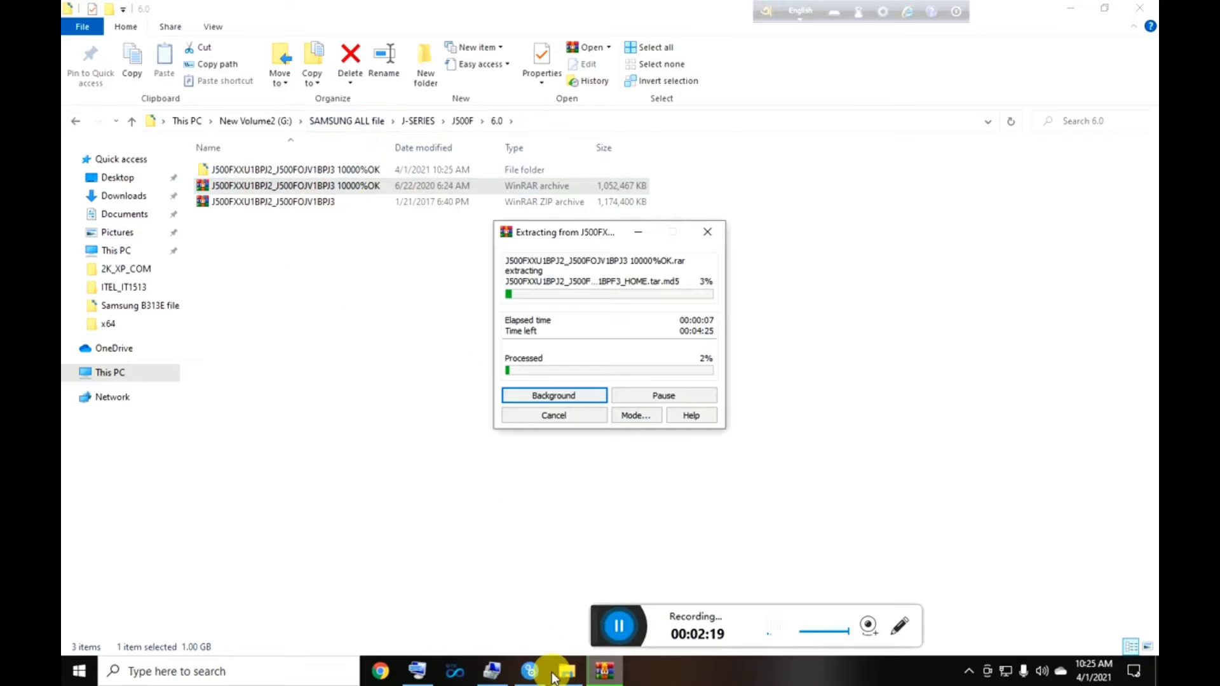
Check the extracted MD5 firmware file inside the folder J500FXXU1BPJ2_J500FOJV1BPJ3 and close File Explorer.
click(621, 630)
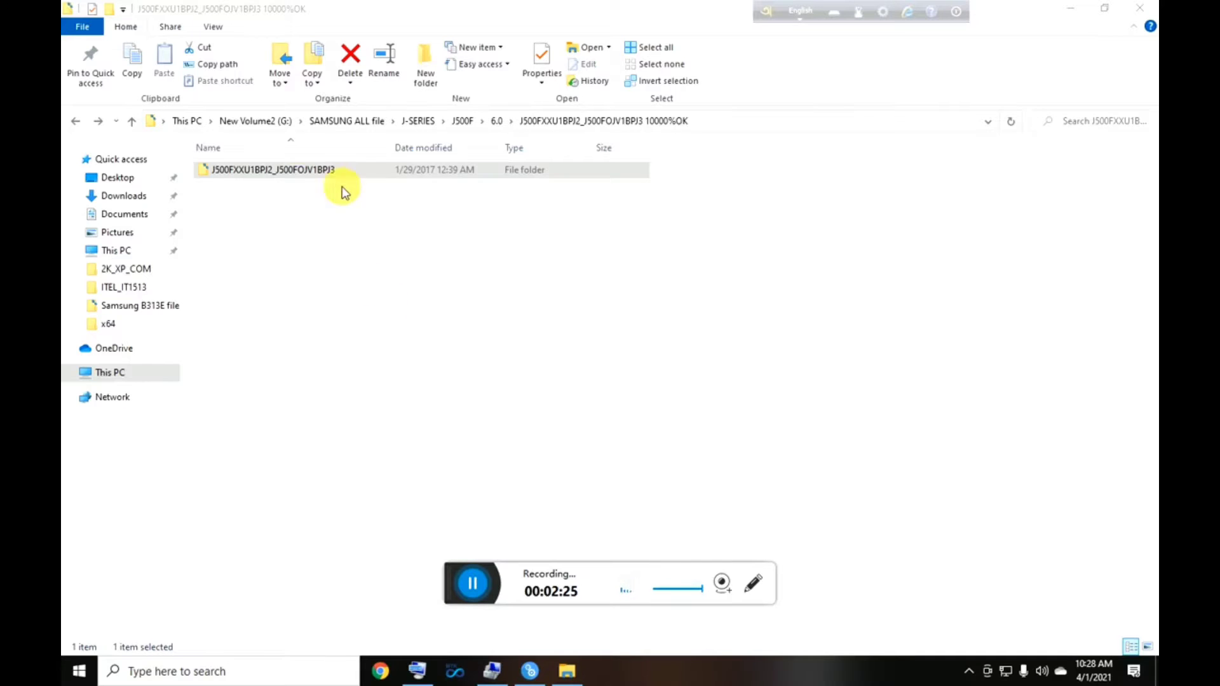
double_click(292, 169)
click(292, 169)
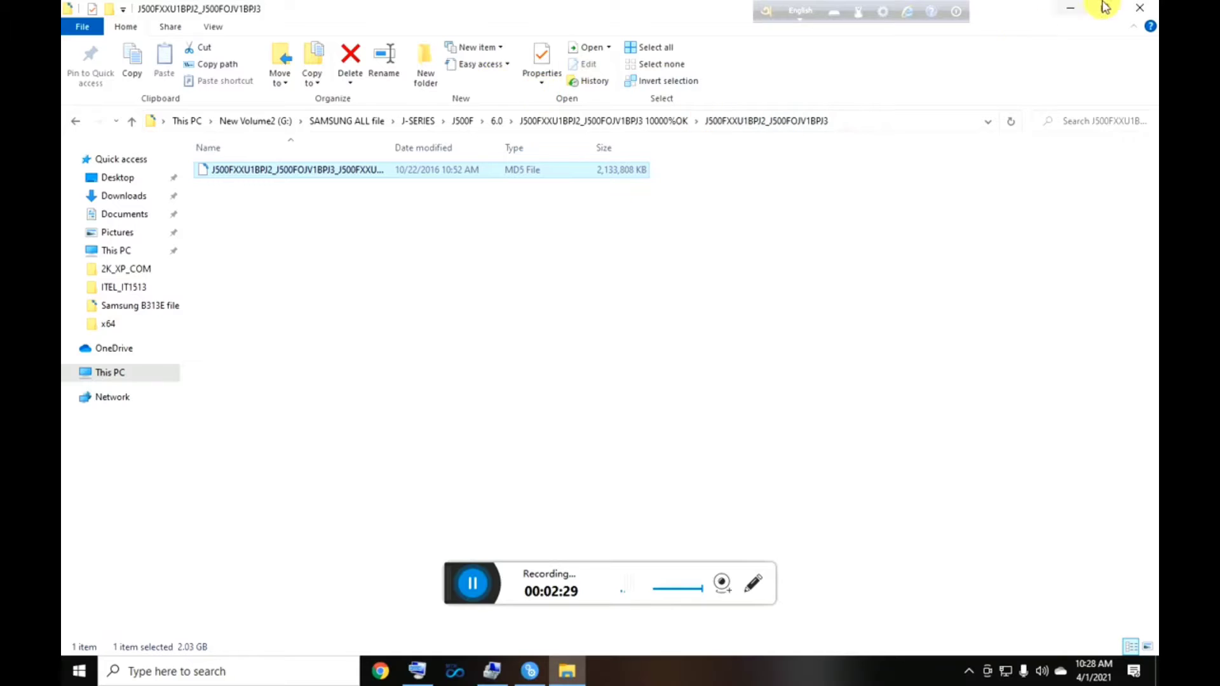
click(1142, 12)
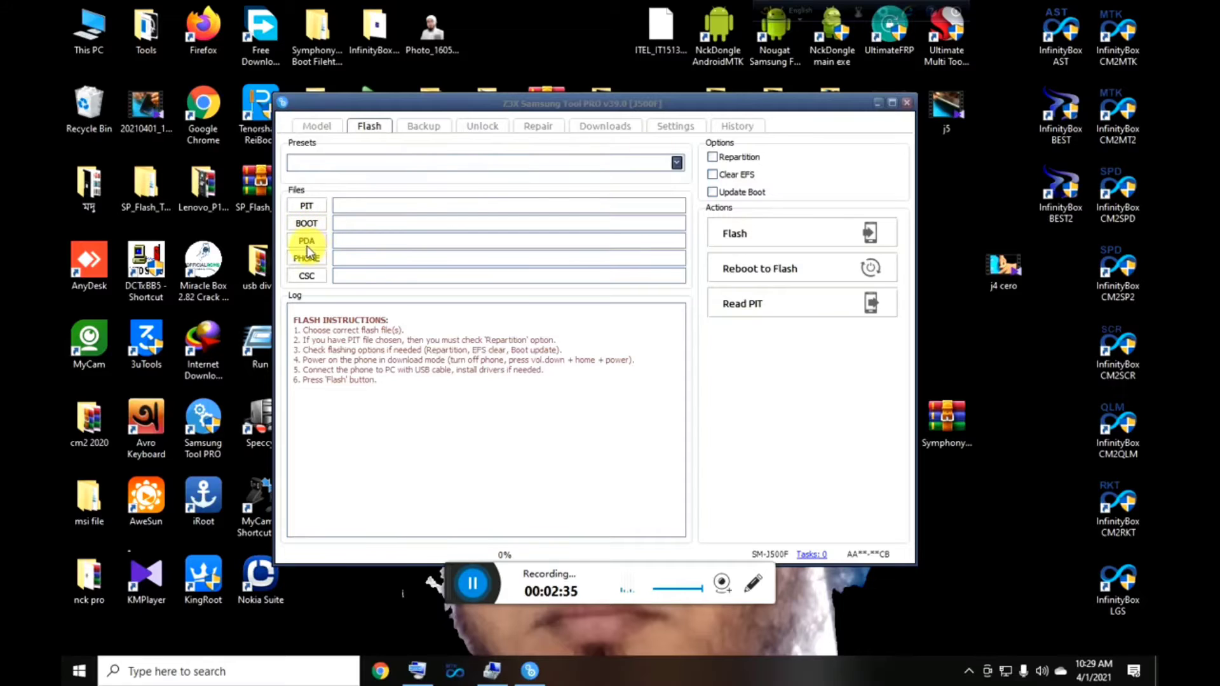
Start choosing a PDA flash file and browse to SAMSUNG ALL file\J-SERIES on the New Volume2 (G:) drive.
click(310, 243)
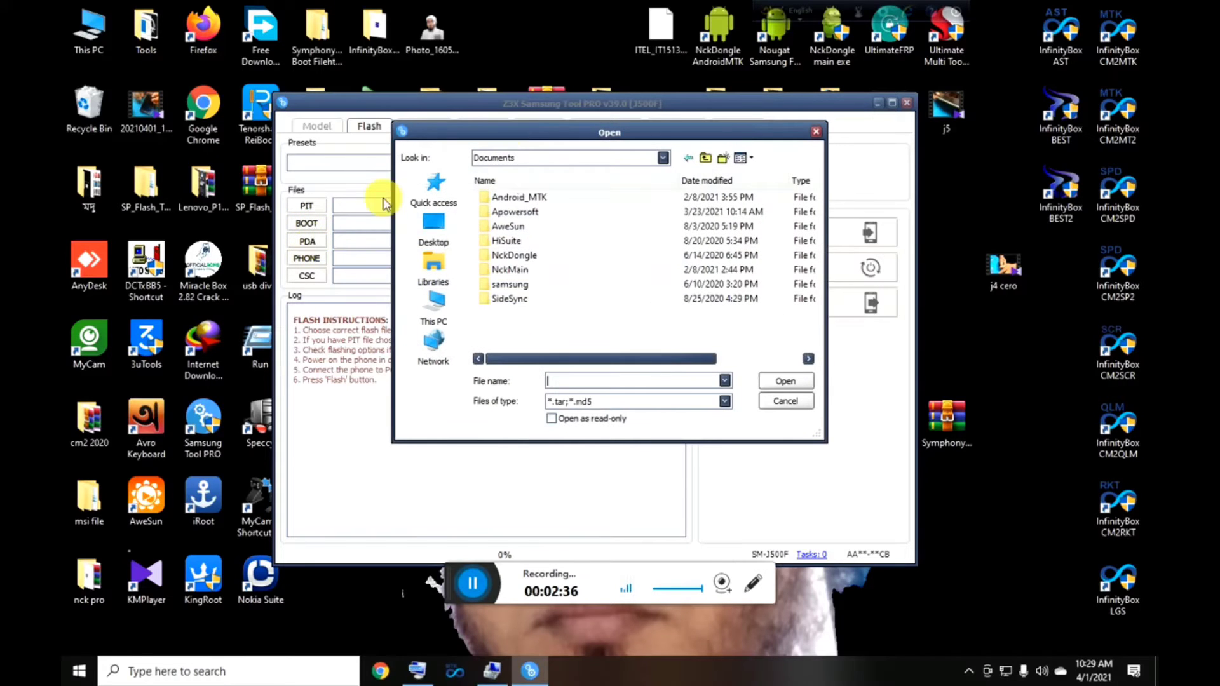
click(433, 228)
double_click(574, 272)
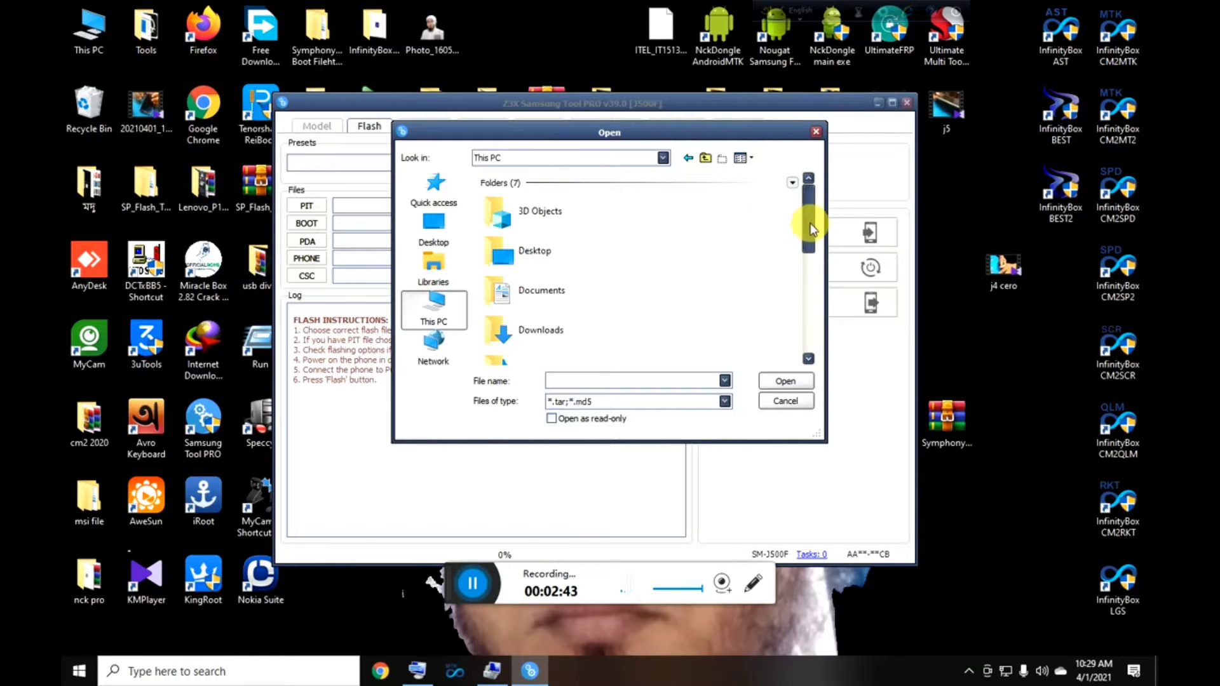
drag(803, 223, 812, 328)
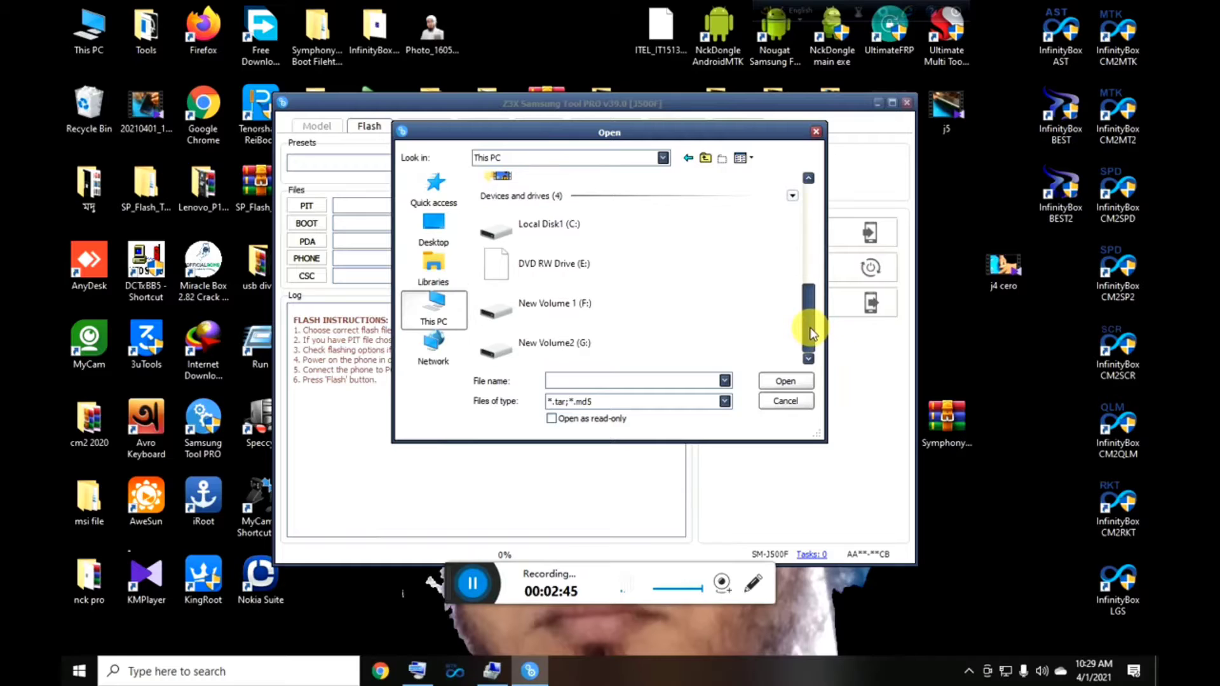
double_click(585, 343)
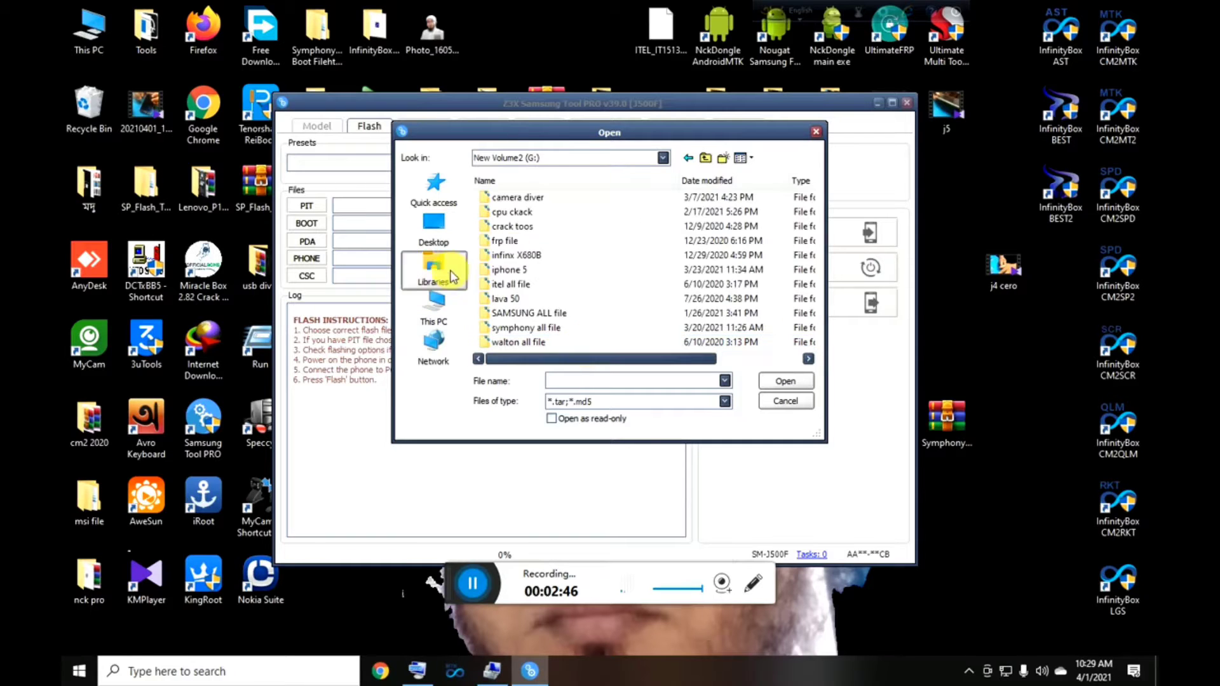
double_click(534, 313)
click(528, 241)
double_click(527, 241)
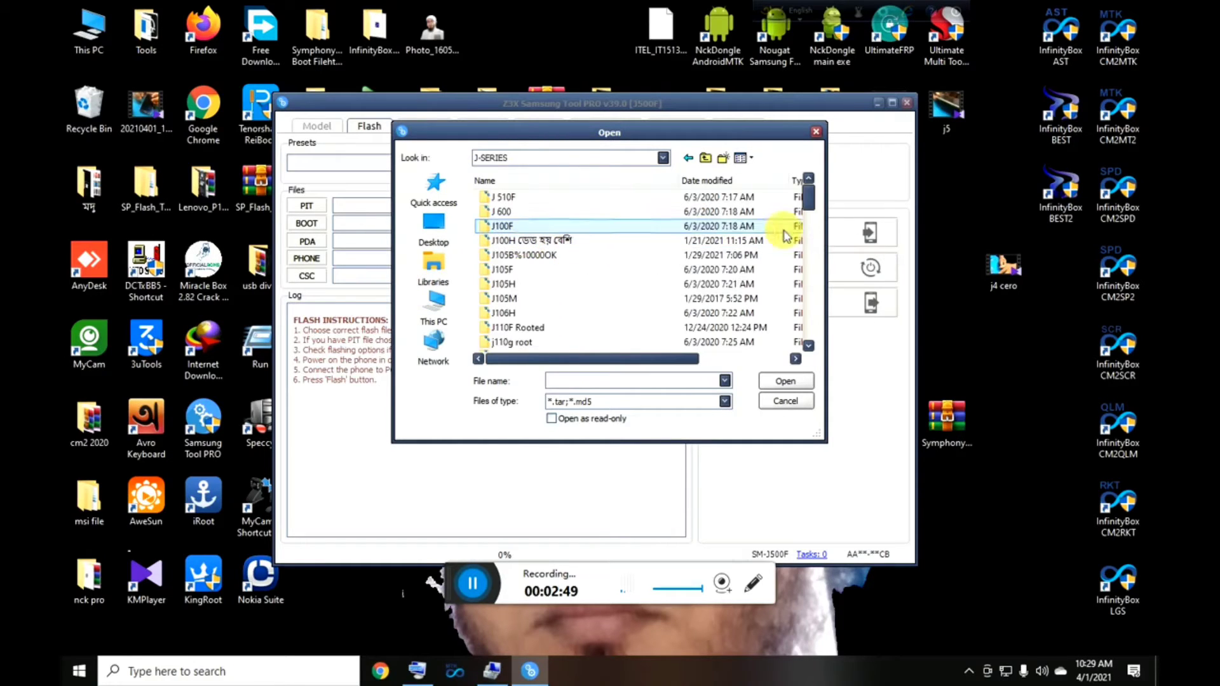
Load the MD5 firmware file from J500F\6.0, inside the extracted J500FXXU1BPJ2_J500FOJV1BPJ3 10000%OK folder, as the PDA file.
drag(809, 200, 803, 269)
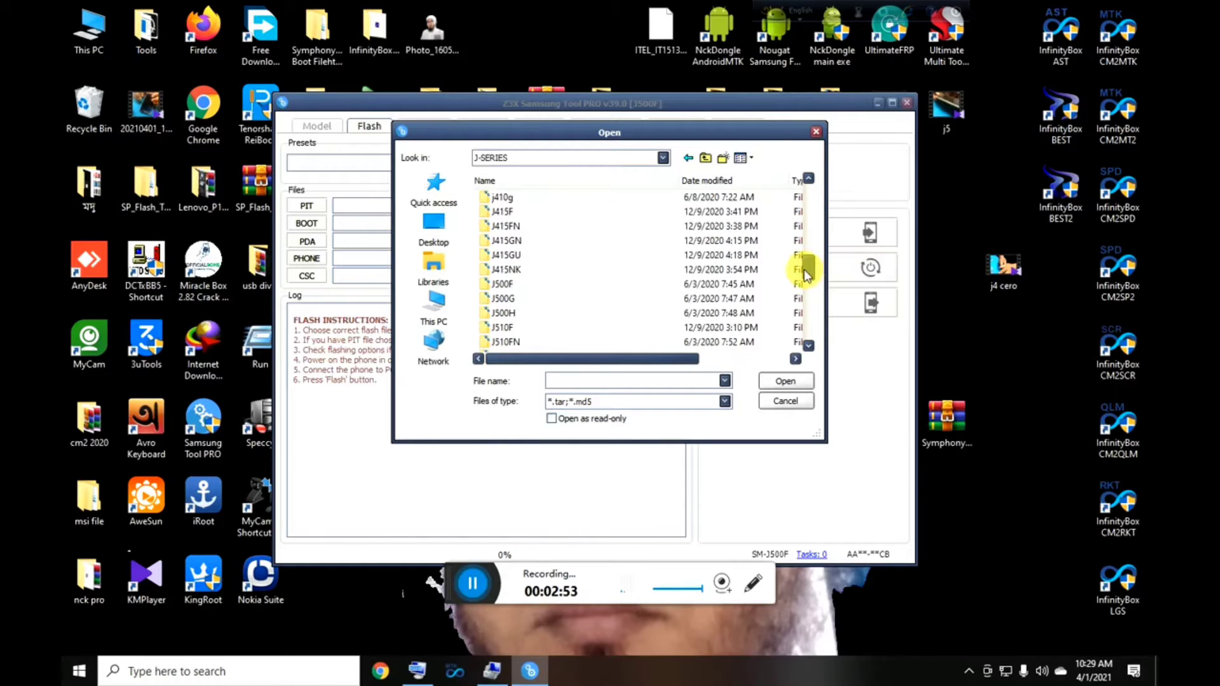
click(545, 305)
double_click(552, 277)
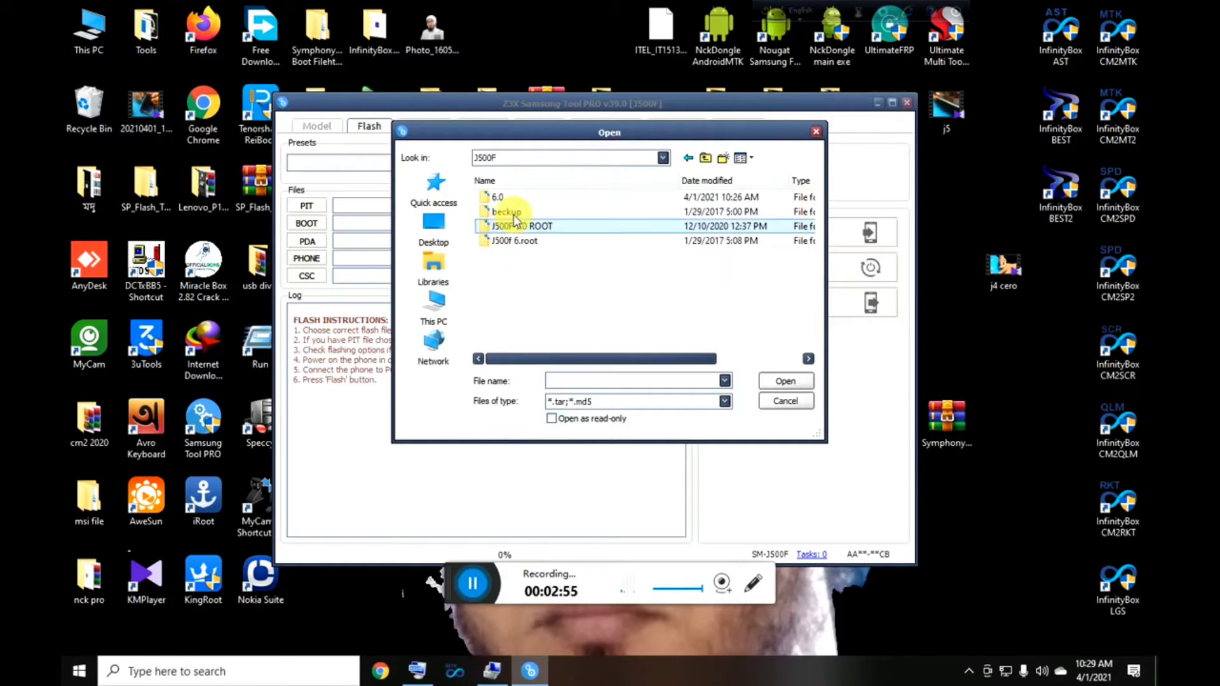
double_click(513, 198)
double_click(521, 198)
double_click(521, 200)
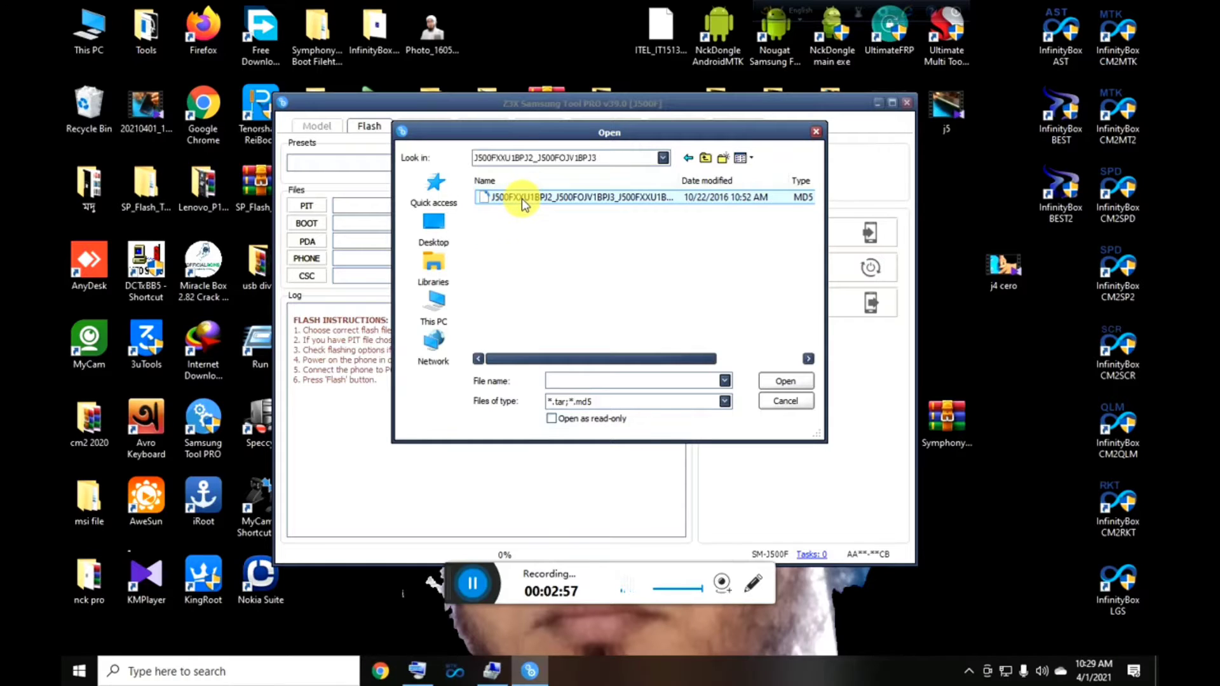
double_click(521, 198)
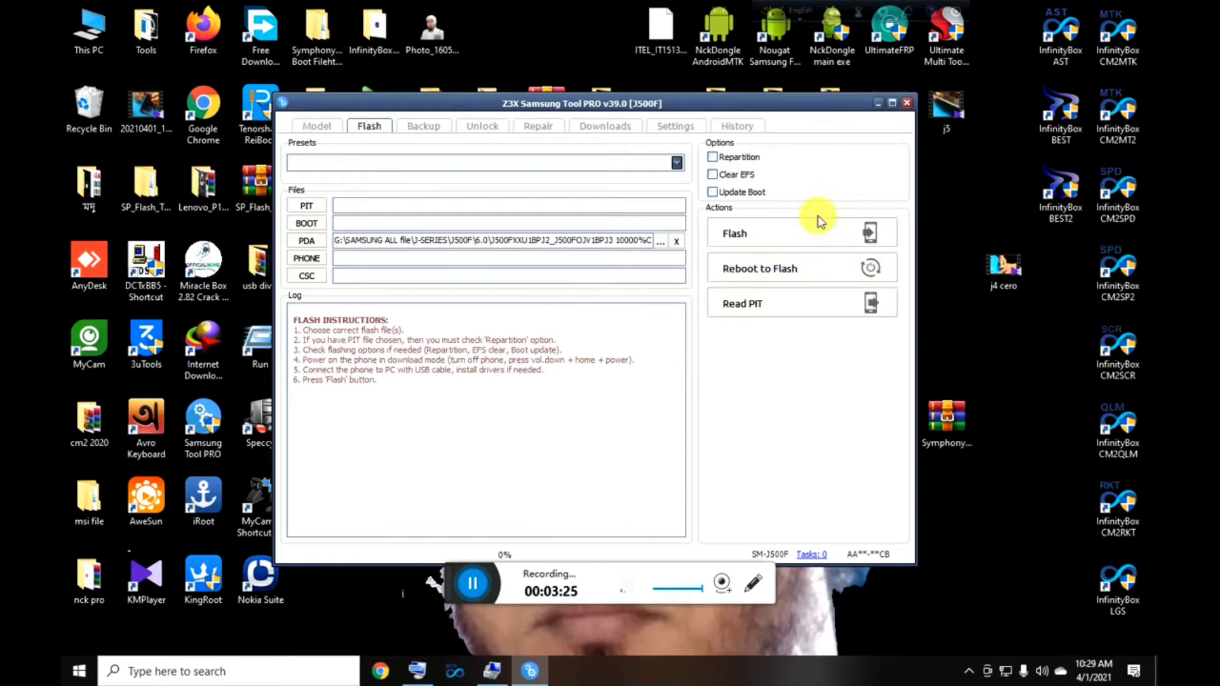
Flash the J500F phone with the loaded PDA file, leaving all flashing options off and starting the flash a second time.
click(761, 240)
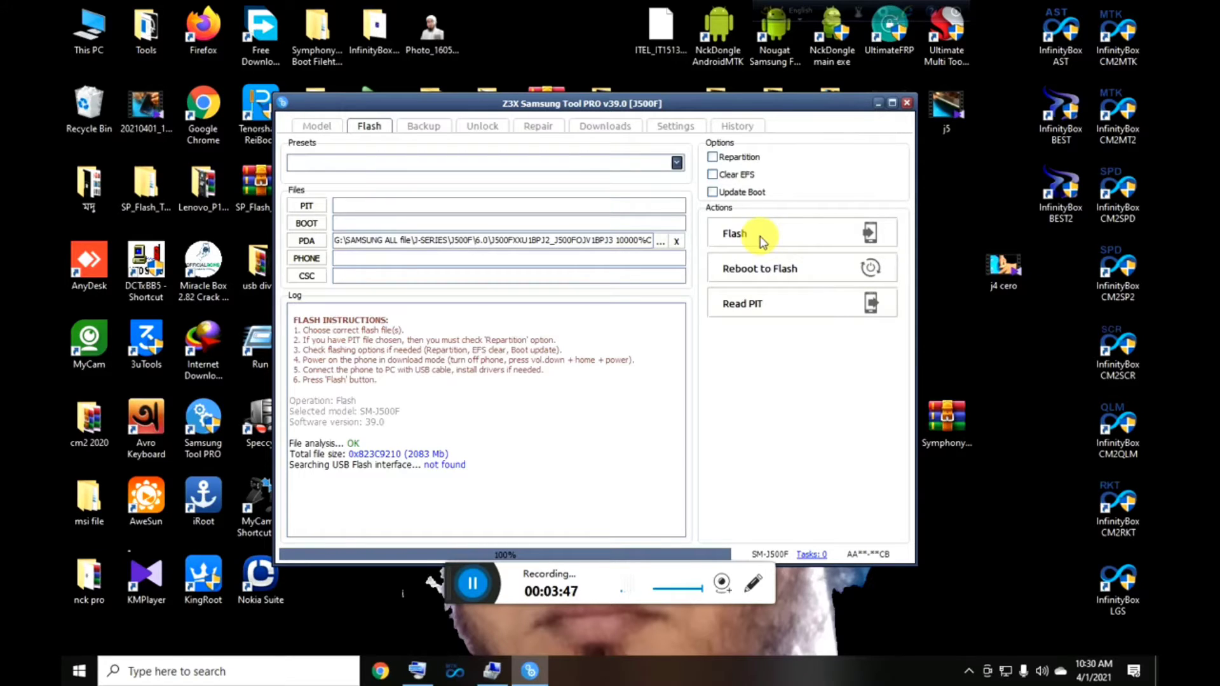
click(769, 244)
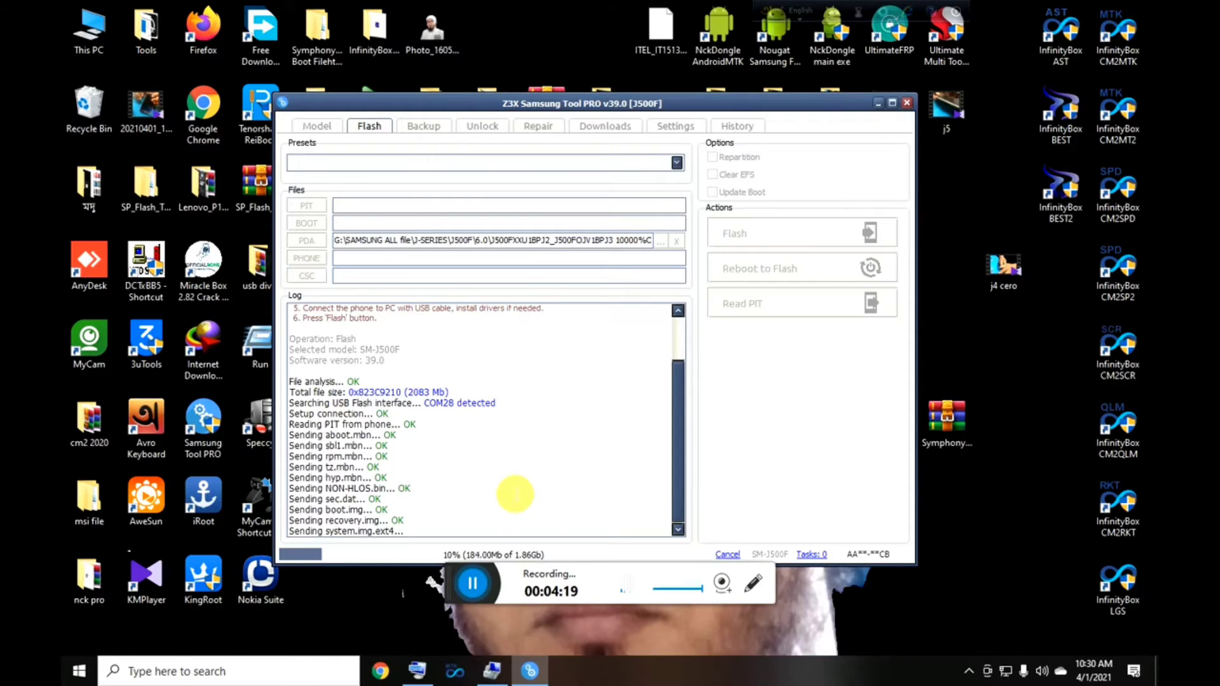
click(471, 588)
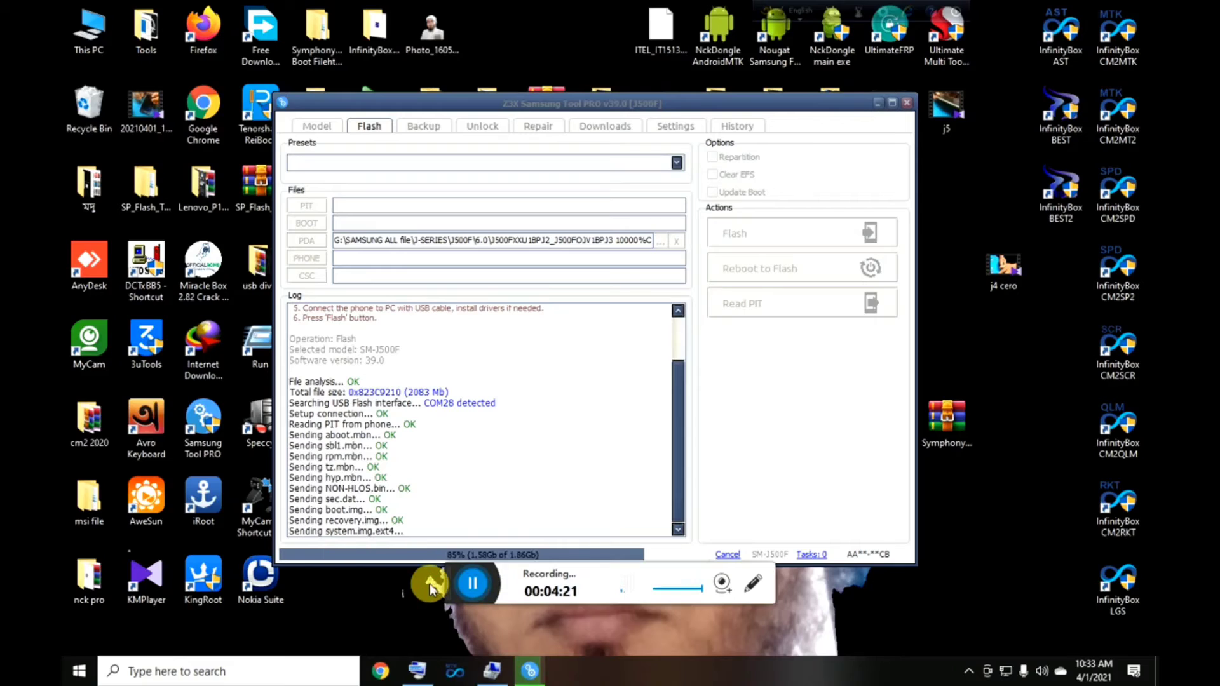